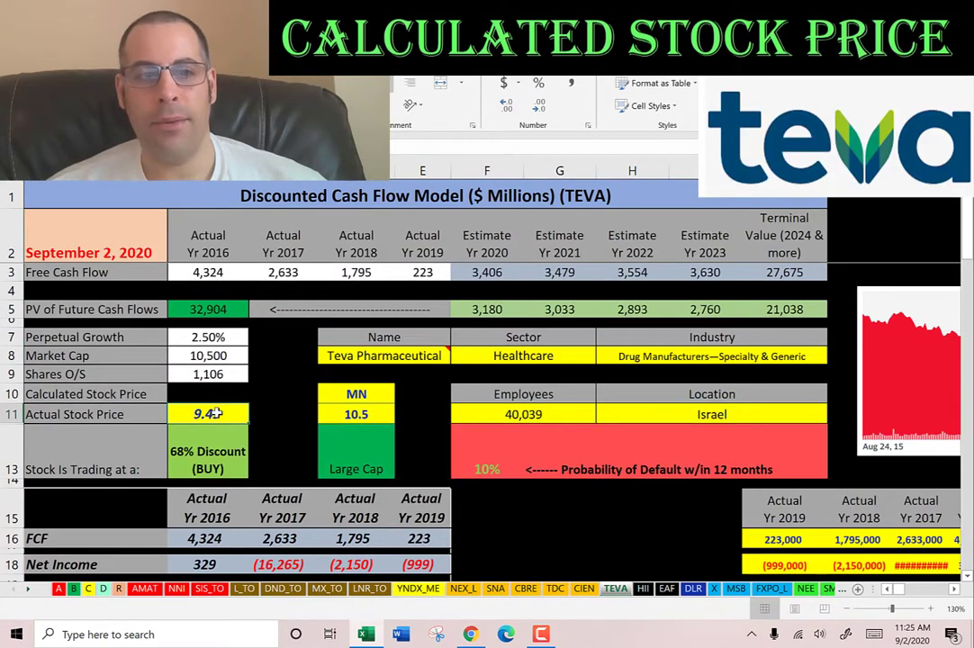
Check TEVA's shares outstanding, its 9.49 actual price, and 2018–2019 free cash flow (1,795, 223)
click(219, 370)
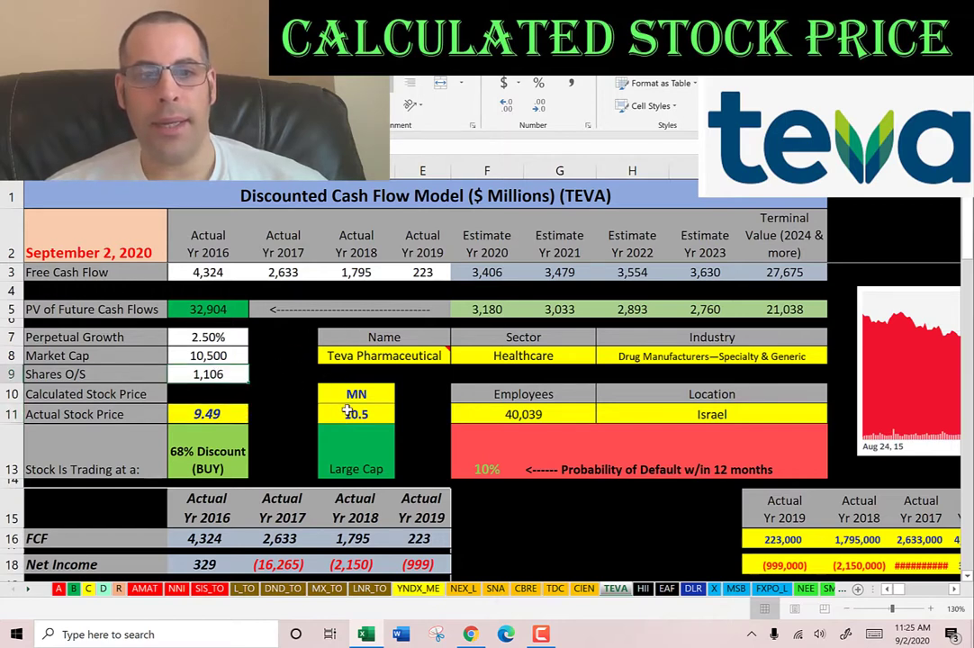
click(219, 412)
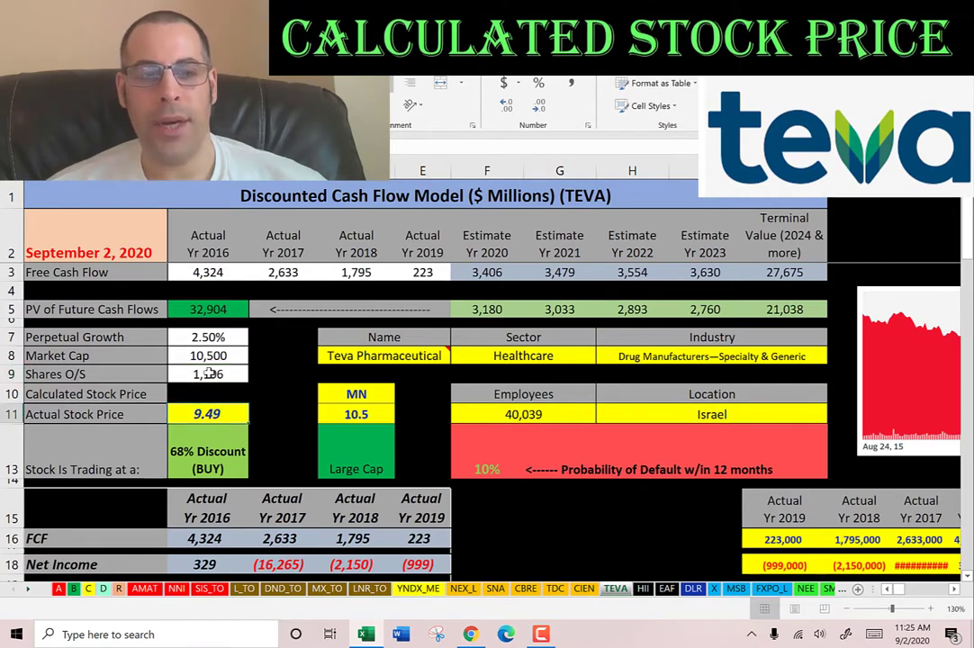
click(209, 374)
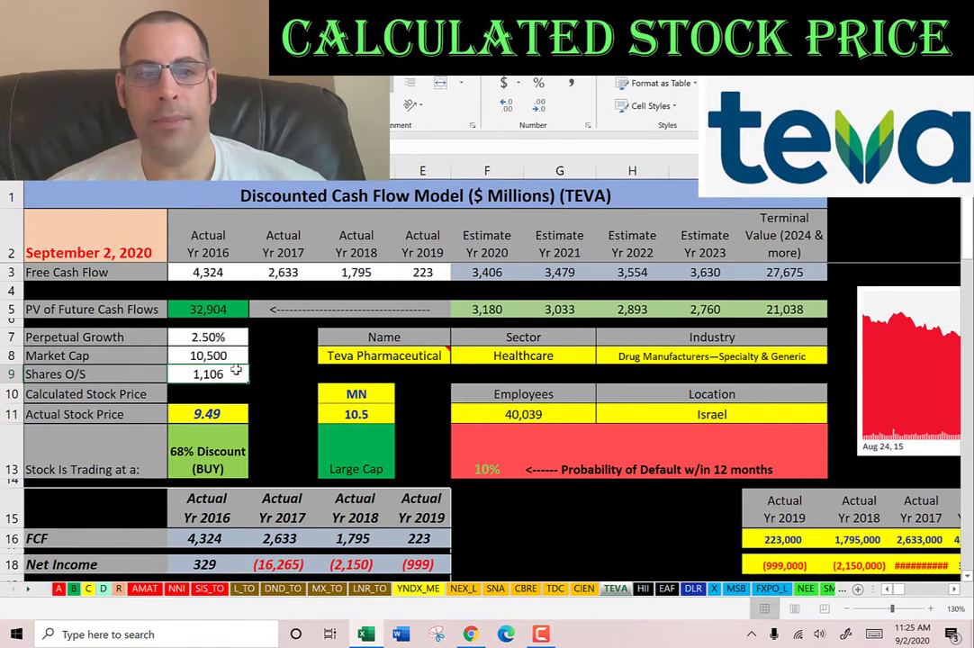
scroll(413, 337, down, 3)
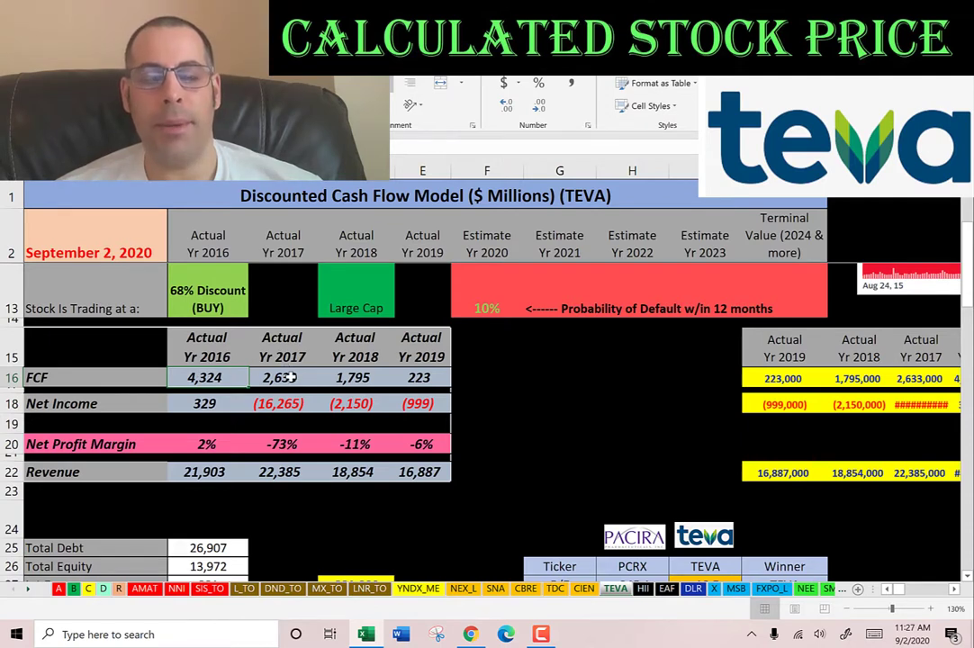
click(354, 378)
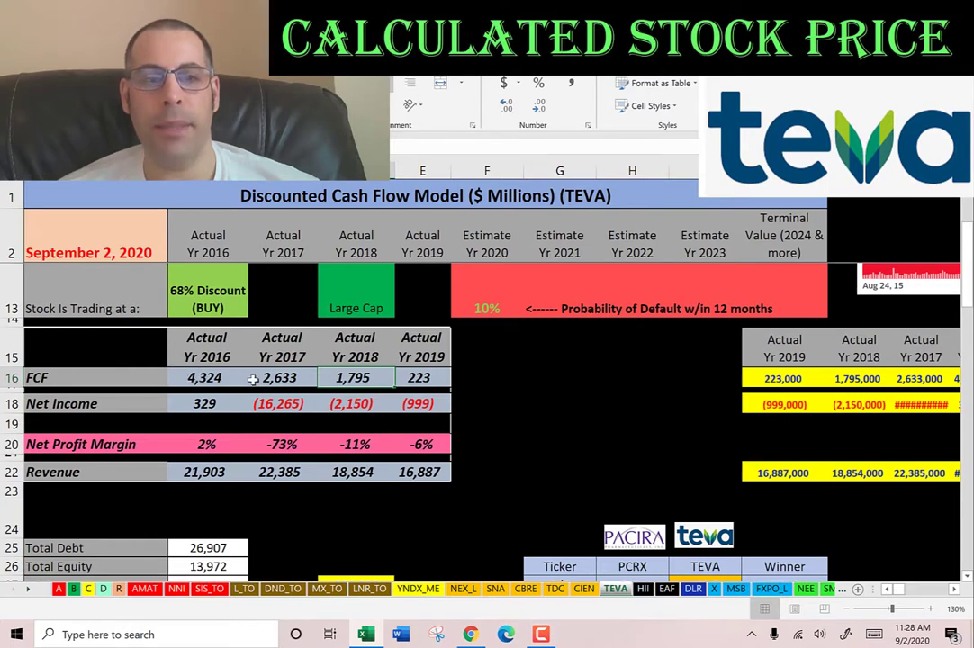
click(415, 376)
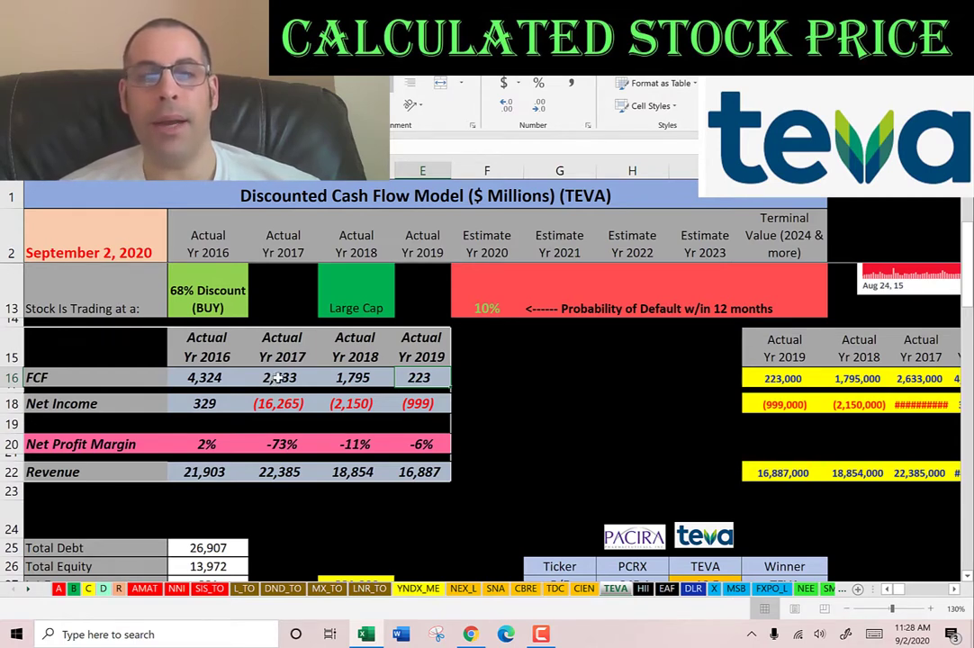
Review TEVA's 2016–2019 net income, from 329 in 2016 to (999) in 2019
click(204, 405)
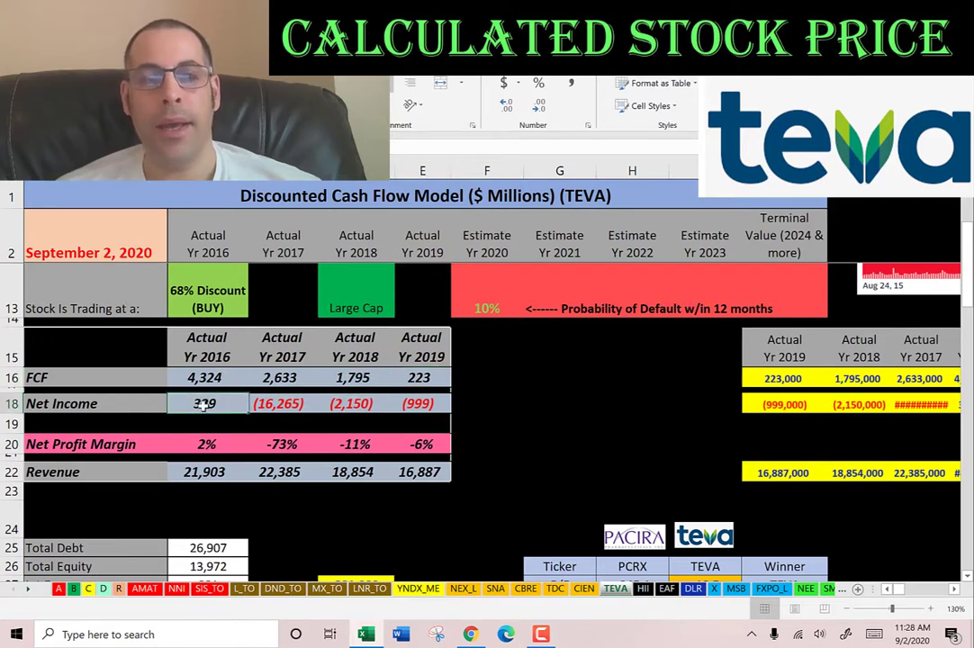
click(275, 404)
click(338, 405)
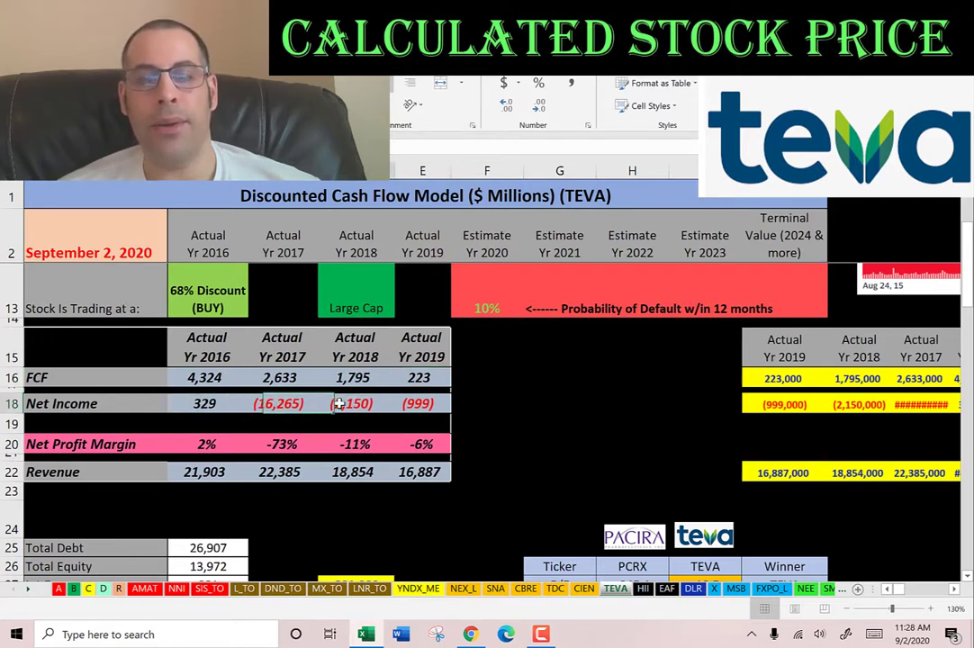
click(417, 404)
click(204, 404)
click(273, 404)
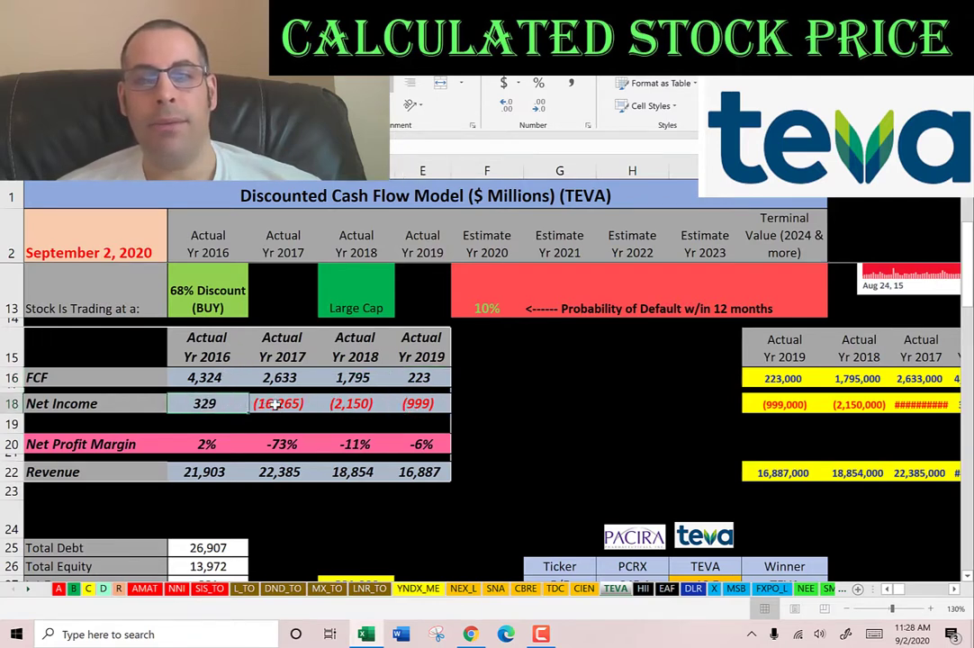
click(344, 405)
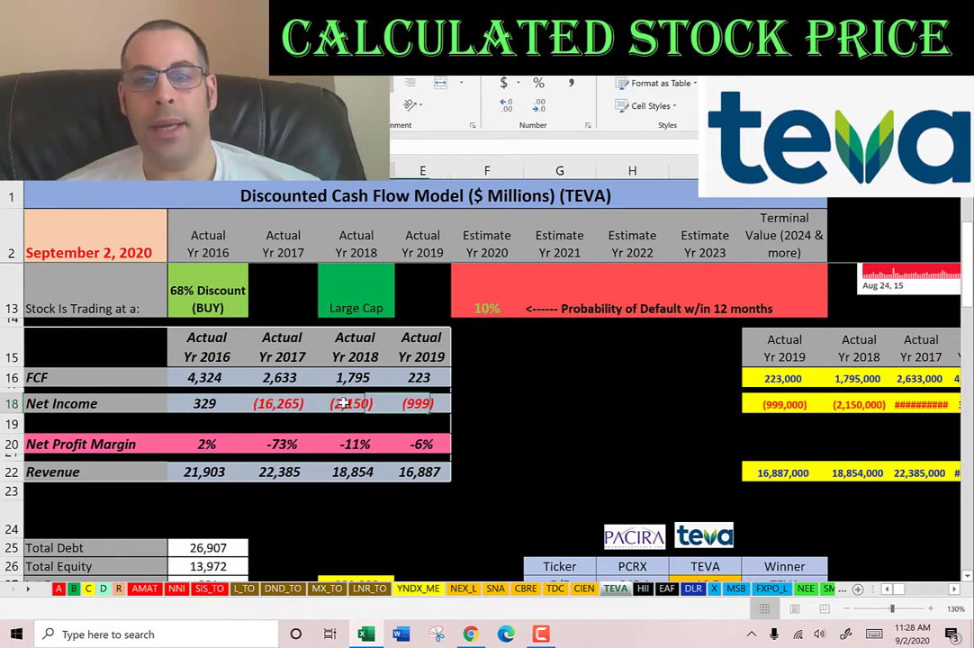
click(272, 404)
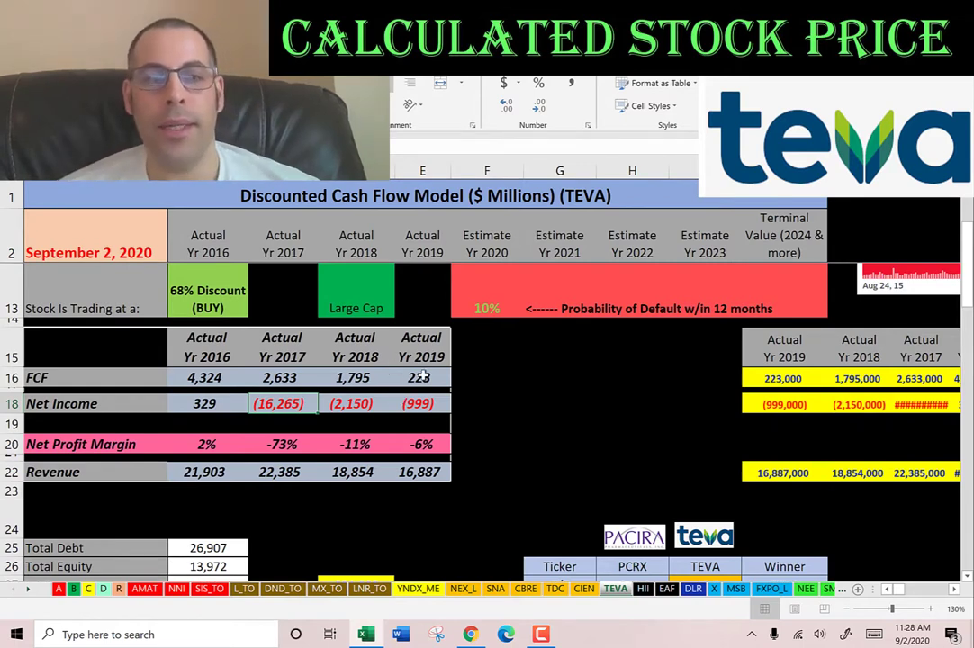
Check 2017 free cash flow of 2,633 and 2016–2019 revenue, including 22,385 and 16,887
click(423, 379)
click(283, 377)
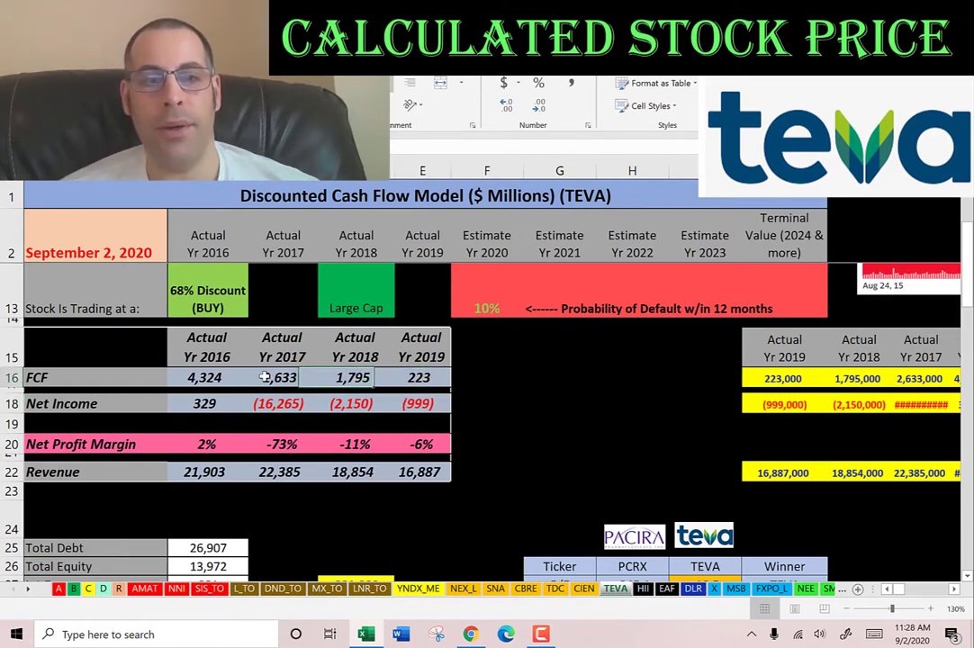
click(183, 476)
click(303, 472)
click(416, 472)
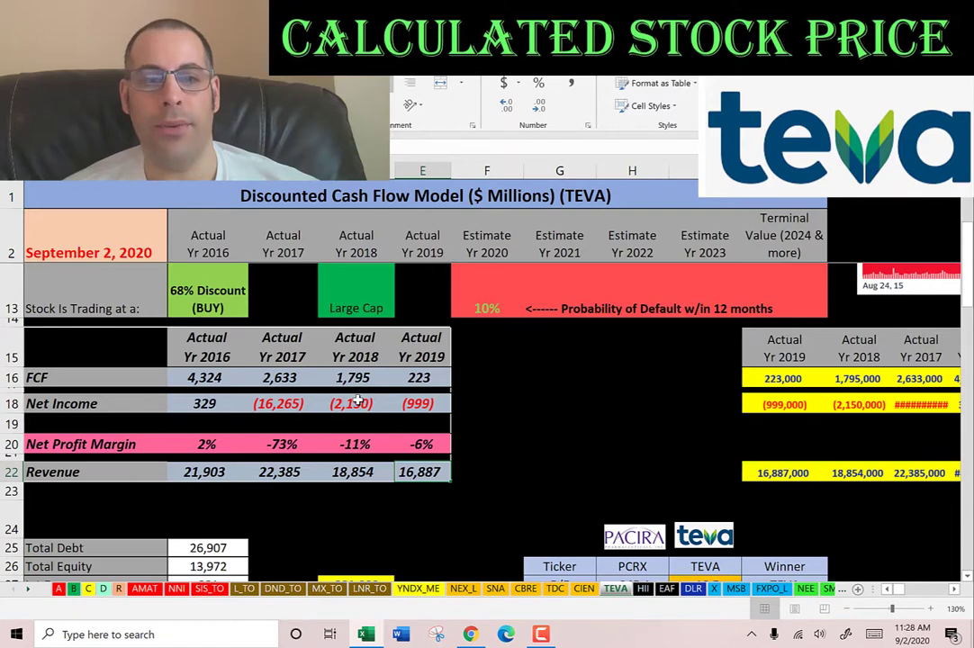
Check TEVA's 34% equity weight, 14.45% cost of equity and the resulting 7.10% WACC
scroll(357, 402, down, 3)
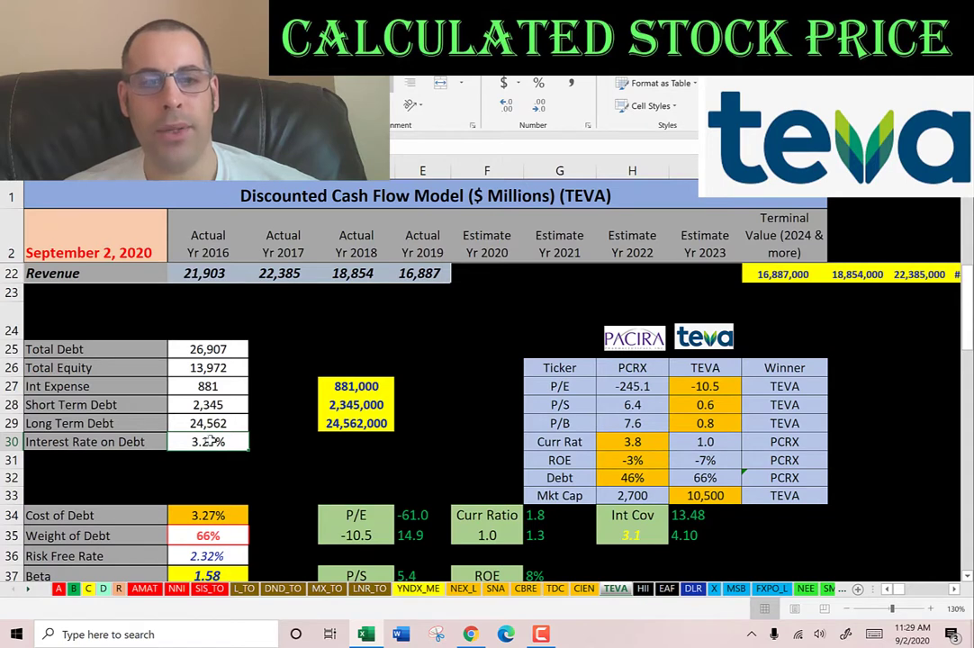
scroll(218, 356, down, 3)
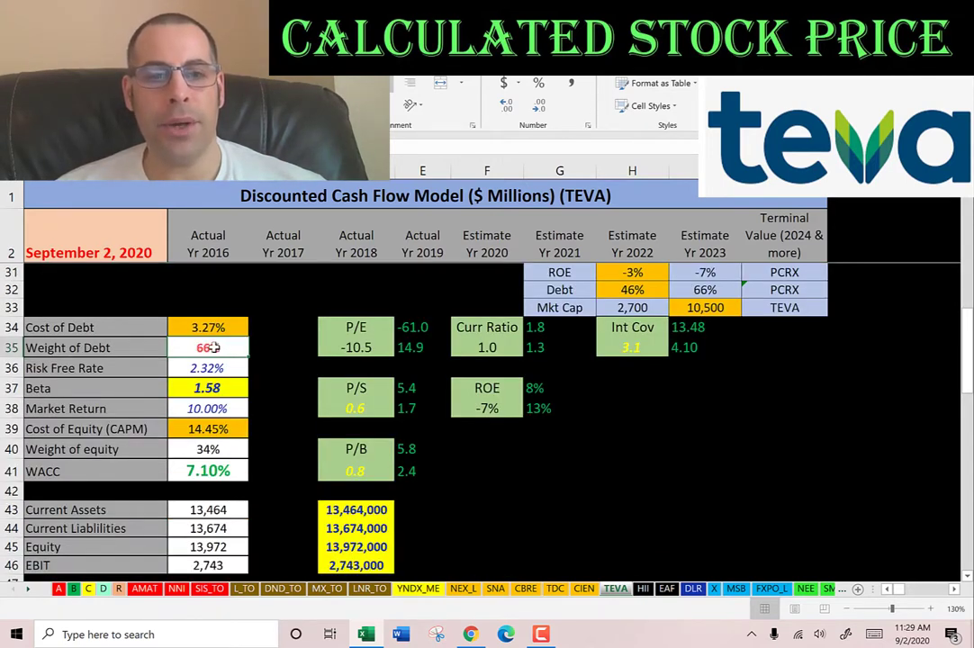
click(192, 449)
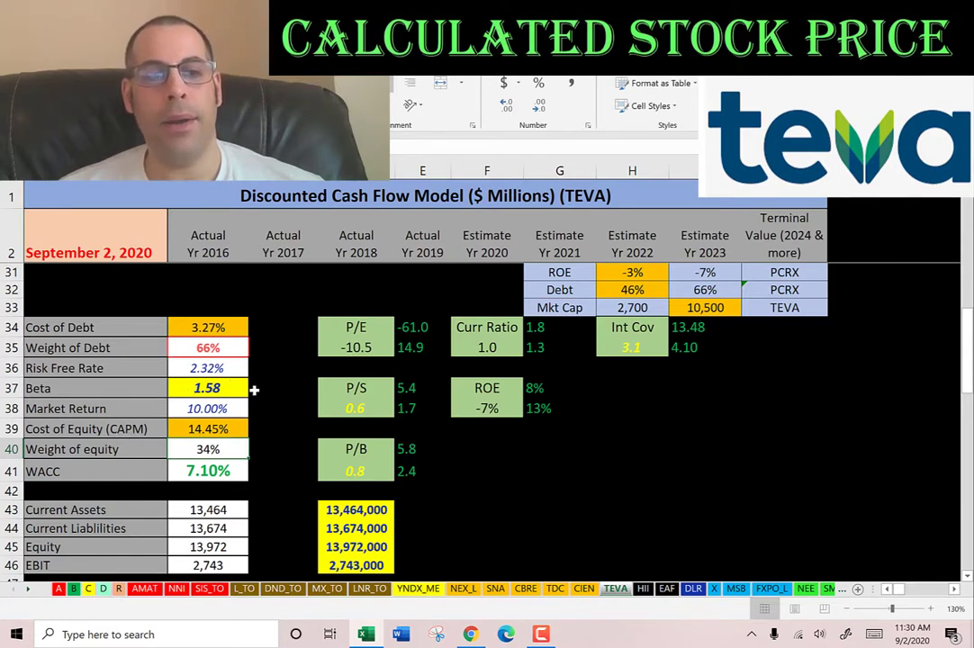
click(180, 428)
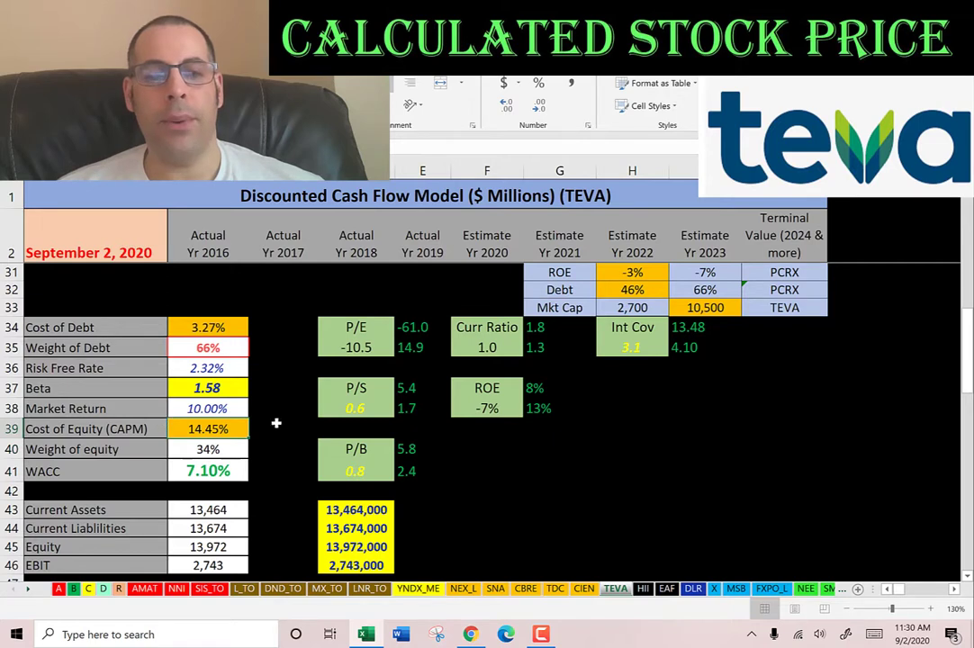
click(208, 468)
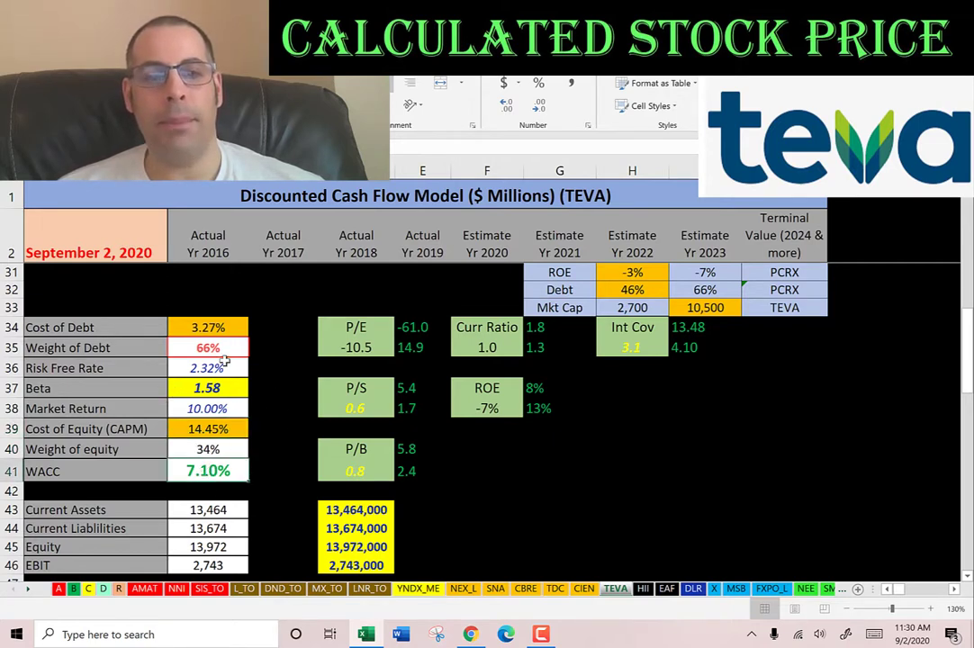
click(199, 429)
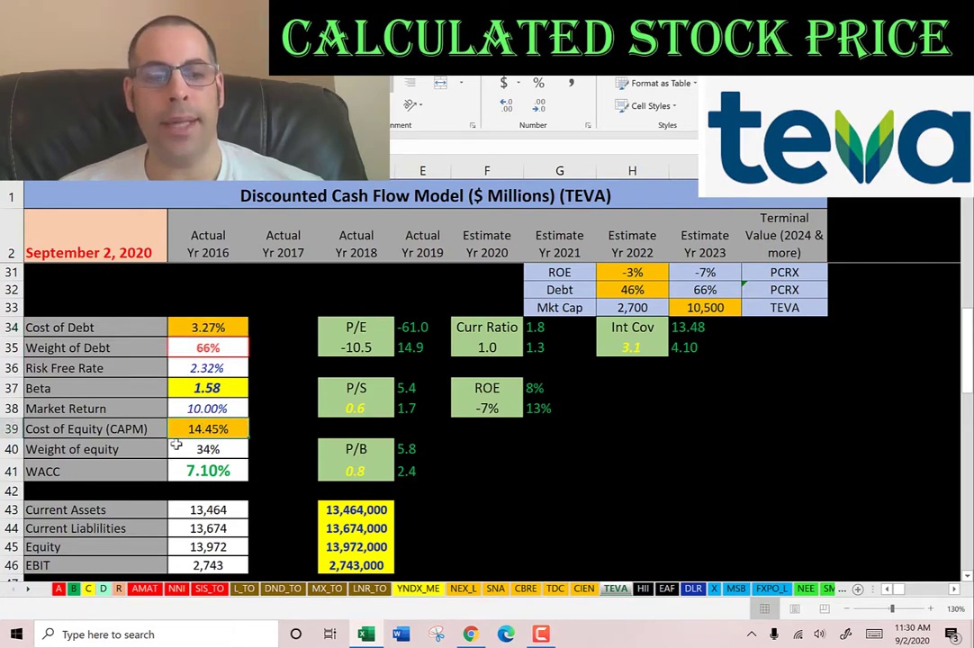
scroll(271, 446, up, 6)
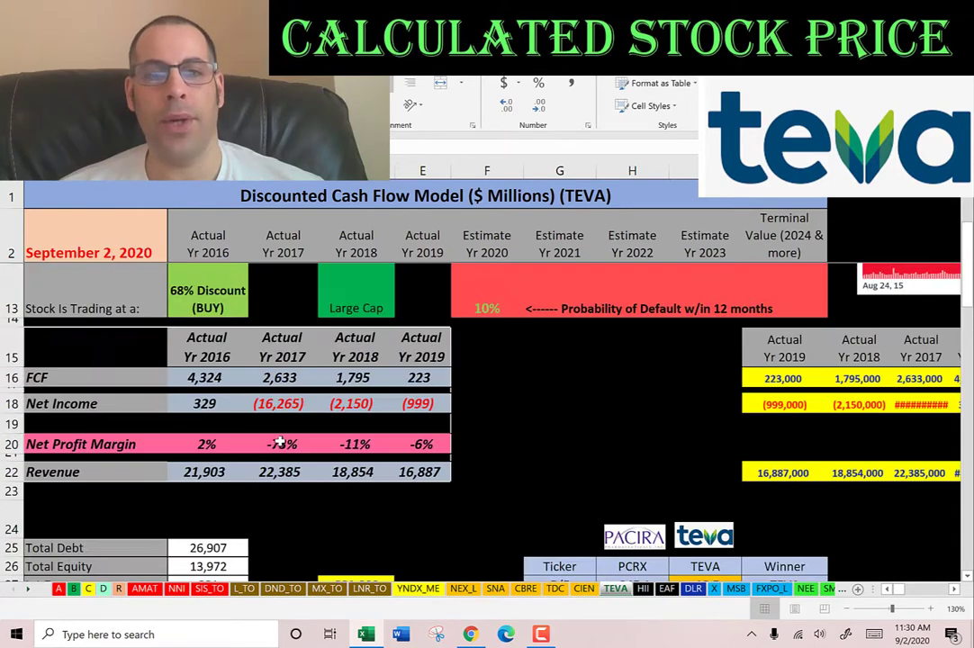
Review TEVA's estimated 2020–2023 free cash flows of 3,406–3,630
scroll(279, 444, up, 3)
click(491, 272)
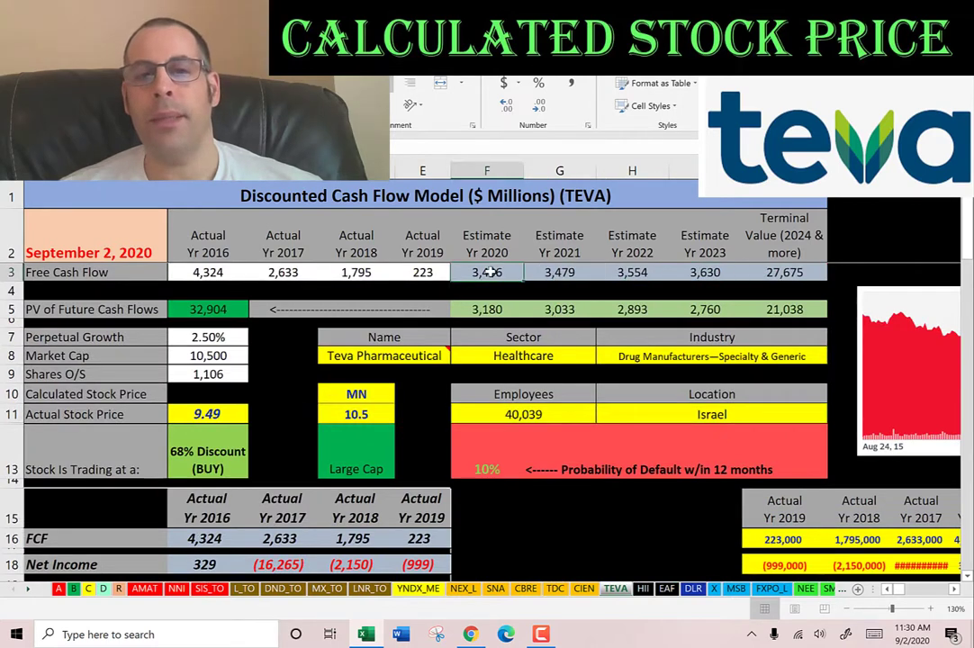
click(551, 275)
click(635, 275)
click(703, 274)
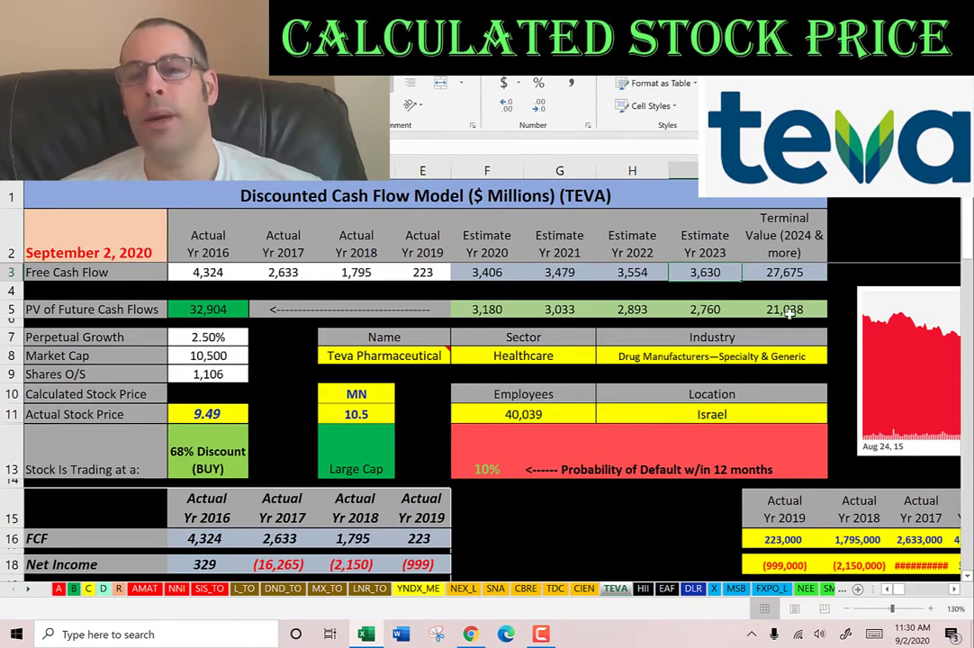
Check the present values: terminal 21,038, and 3,033, 2,893 and 2,760 for 2021–2023
click(749, 311)
click(632, 310)
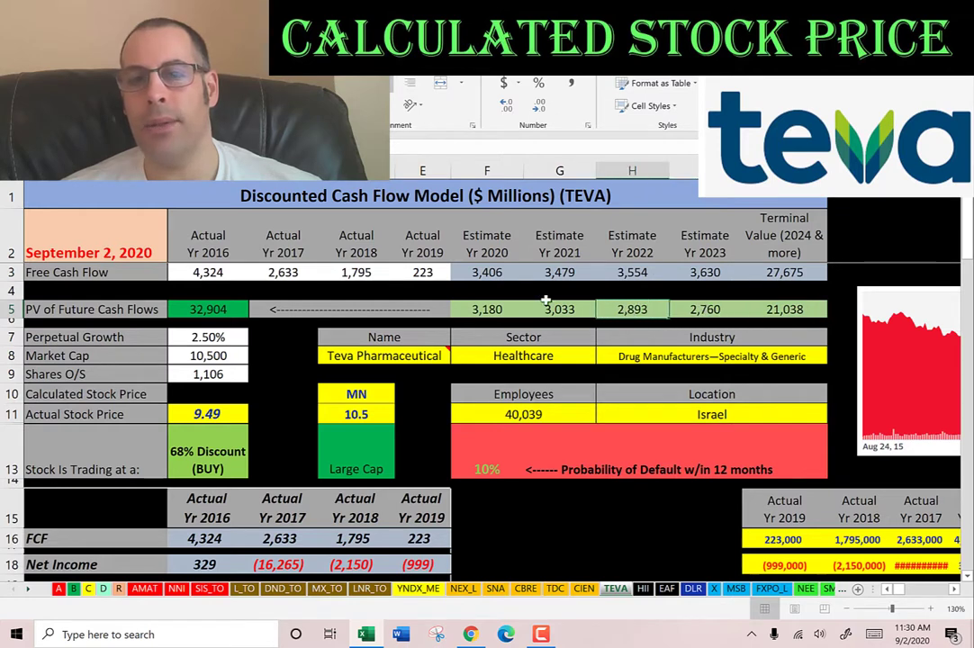
click(560, 310)
click(630, 310)
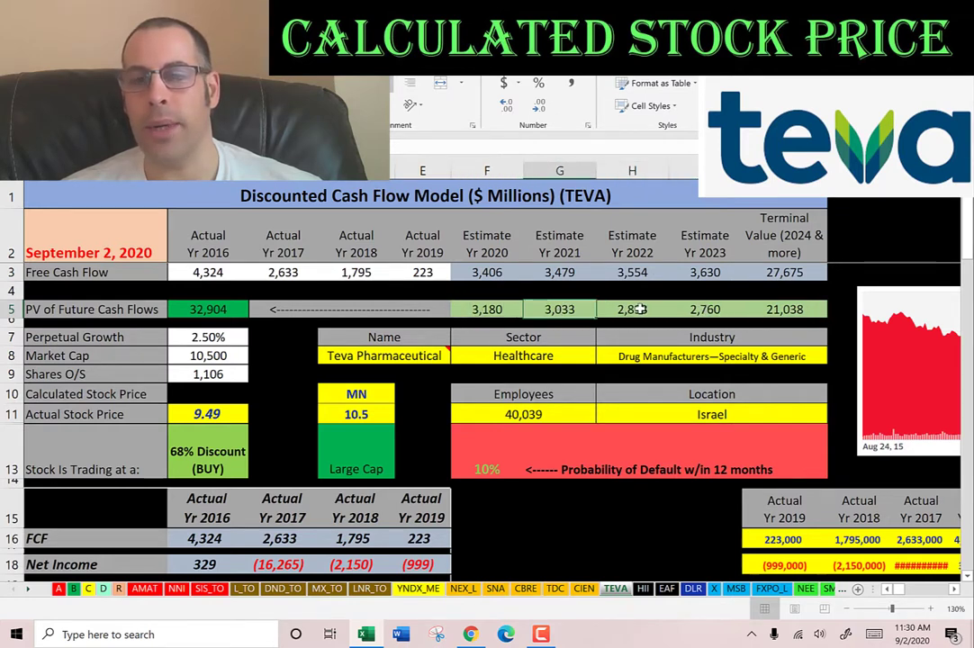
click(706, 309)
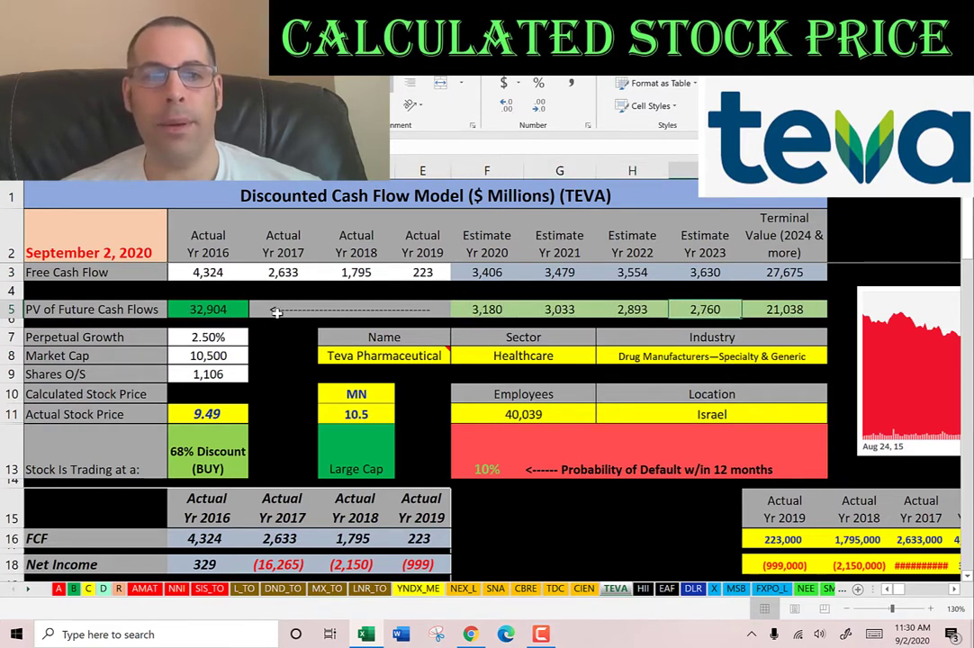
Check the 1,106 shares outstanding, select the empty Calculated Stock Price cell, and show font colours
click(209, 374)
click(201, 396)
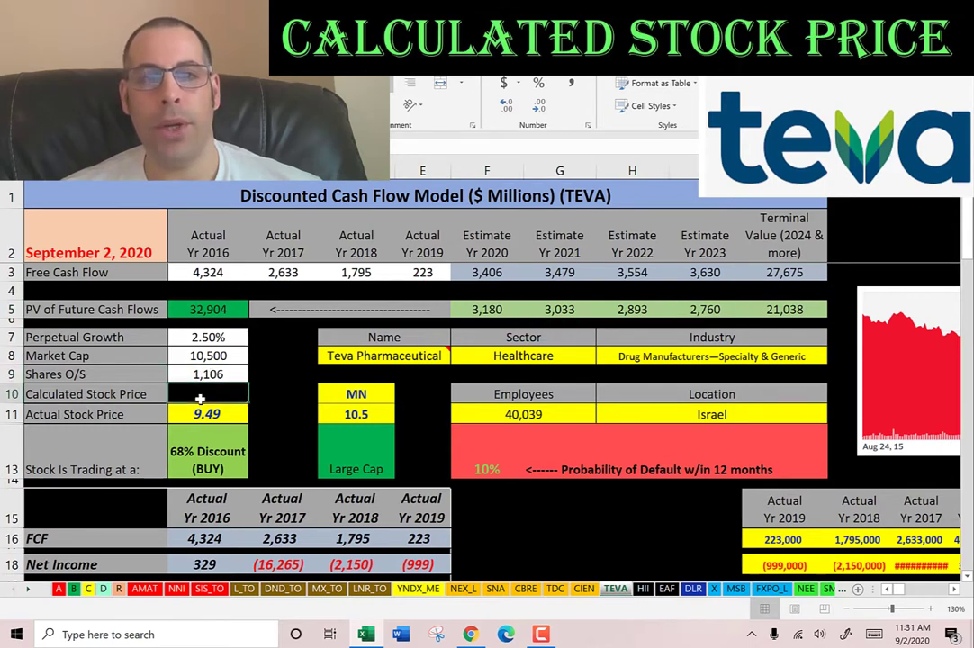
click(335, 101)
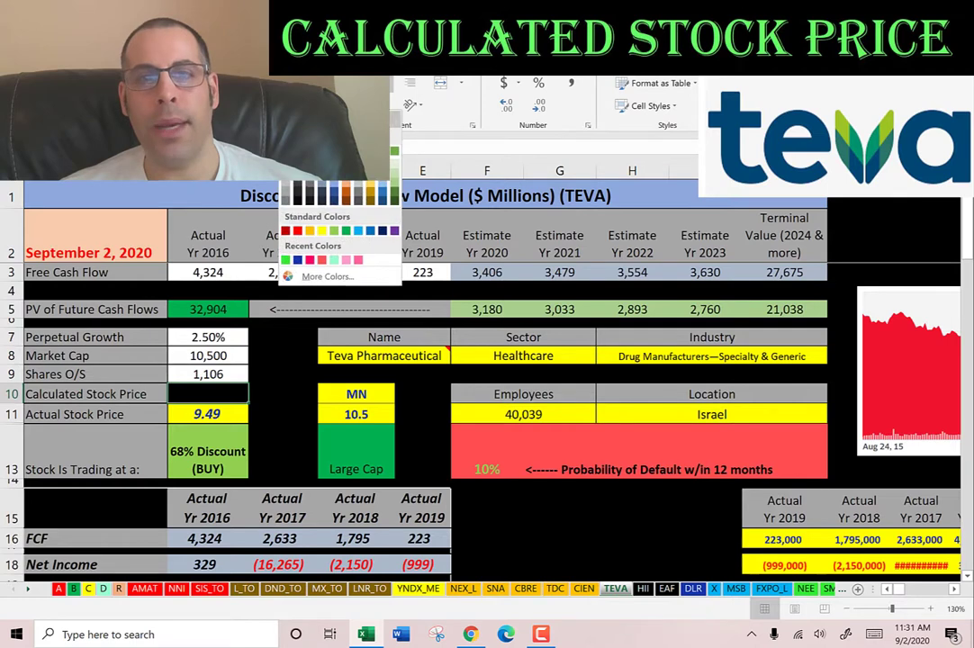
Make the stock price text white, check TEVA's web valuation, and delete the stock chart picture
click(289, 78)
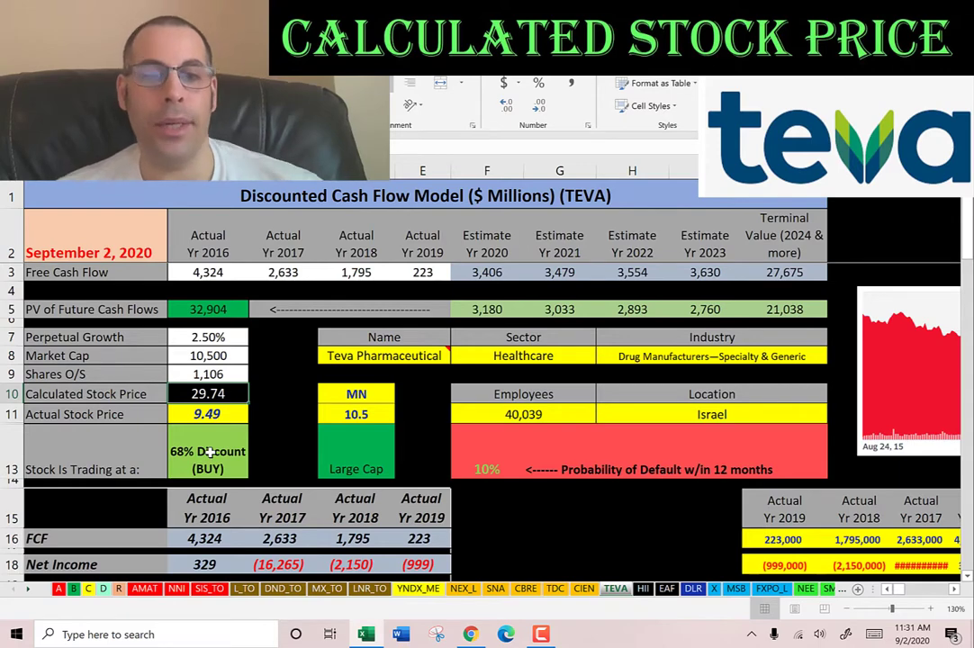
key(alt+Tab)
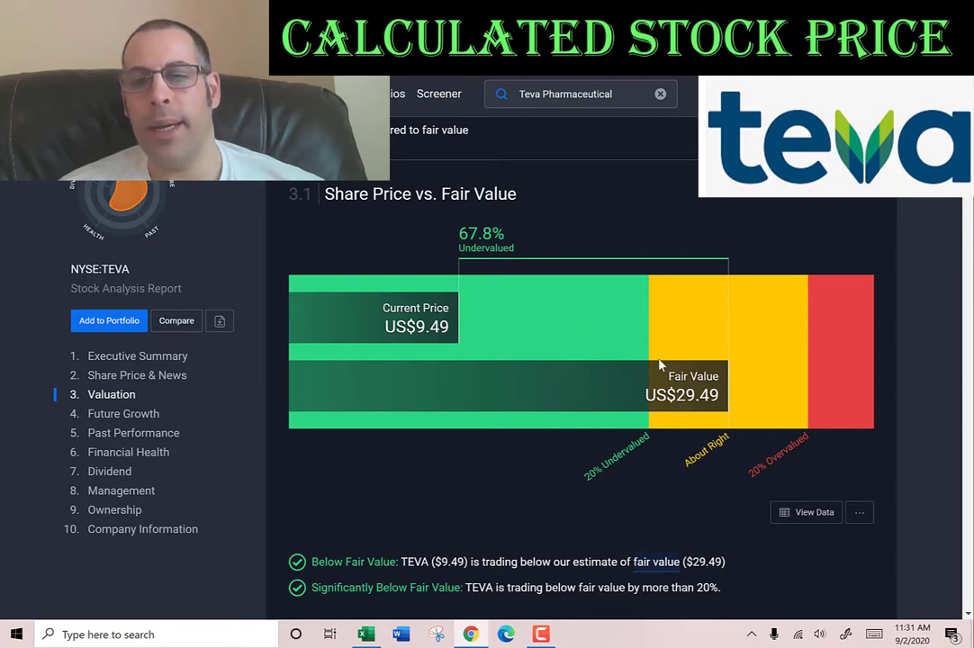
key(alt+Tab)
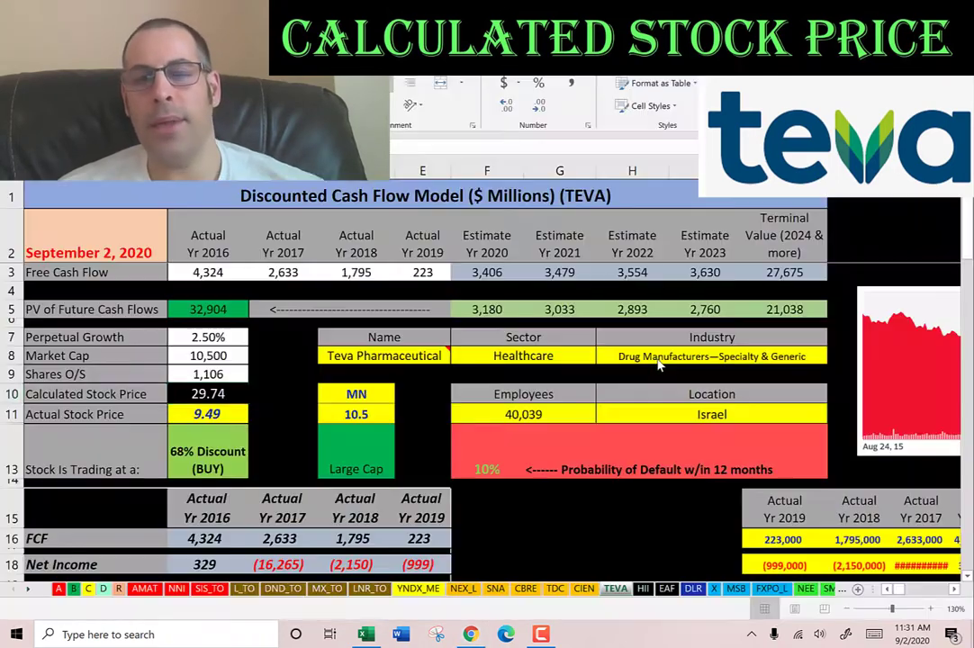
drag(893, 362, 295, 343)
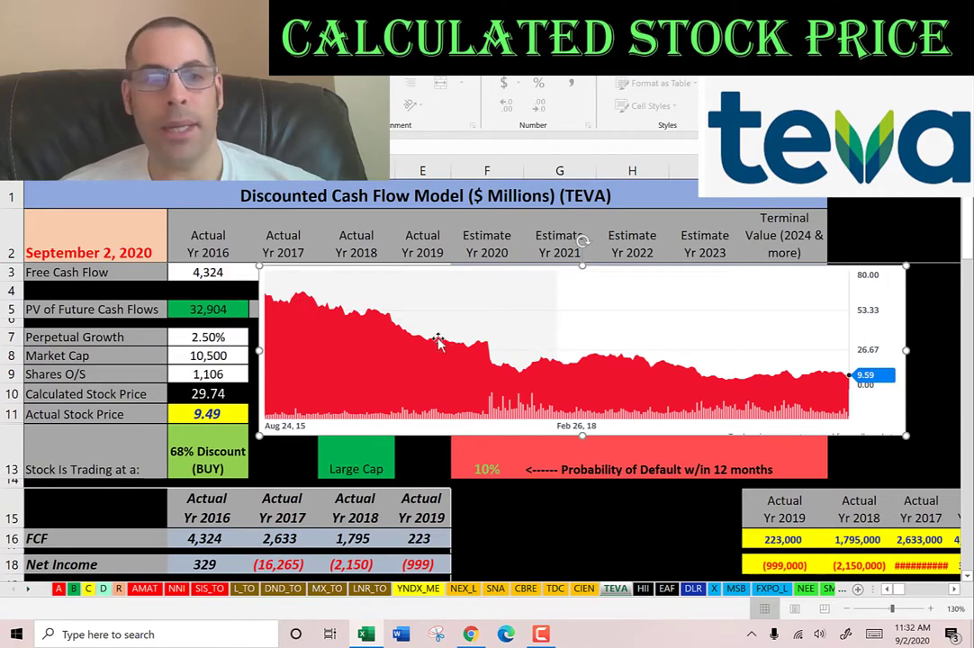
key(Delete)
scroll(444, 342, down, 8)
scroll(444, 338, down, 1)
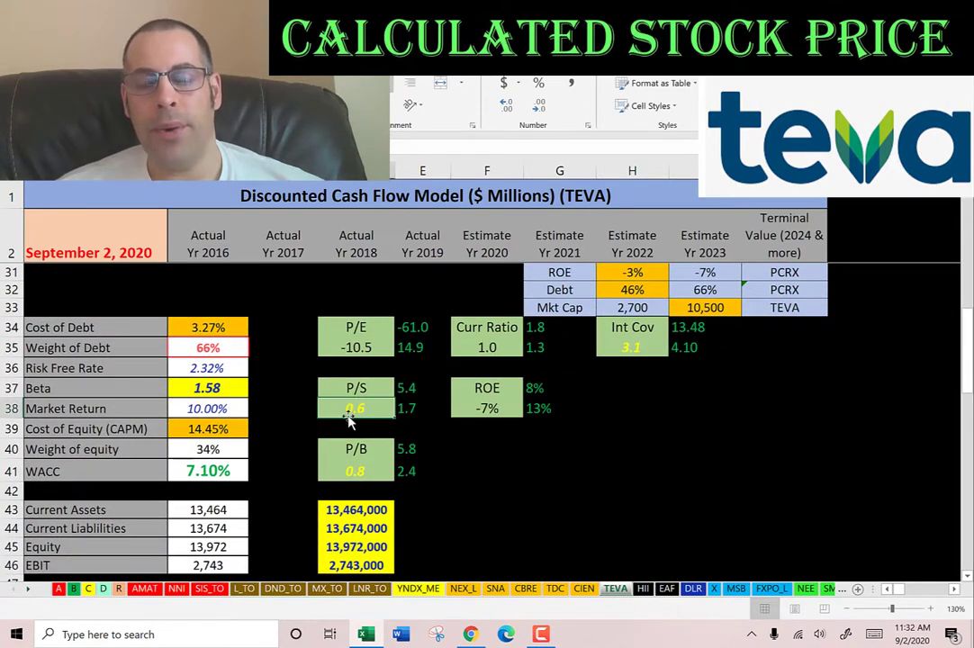
click(362, 467)
scroll(355, 360, down, 5)
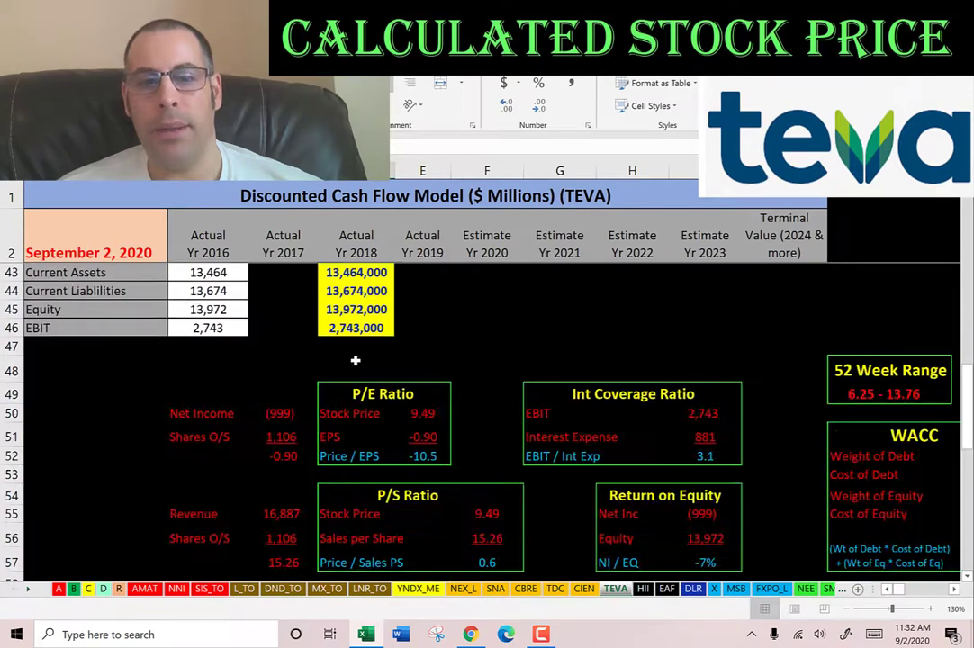
click(420, 382)
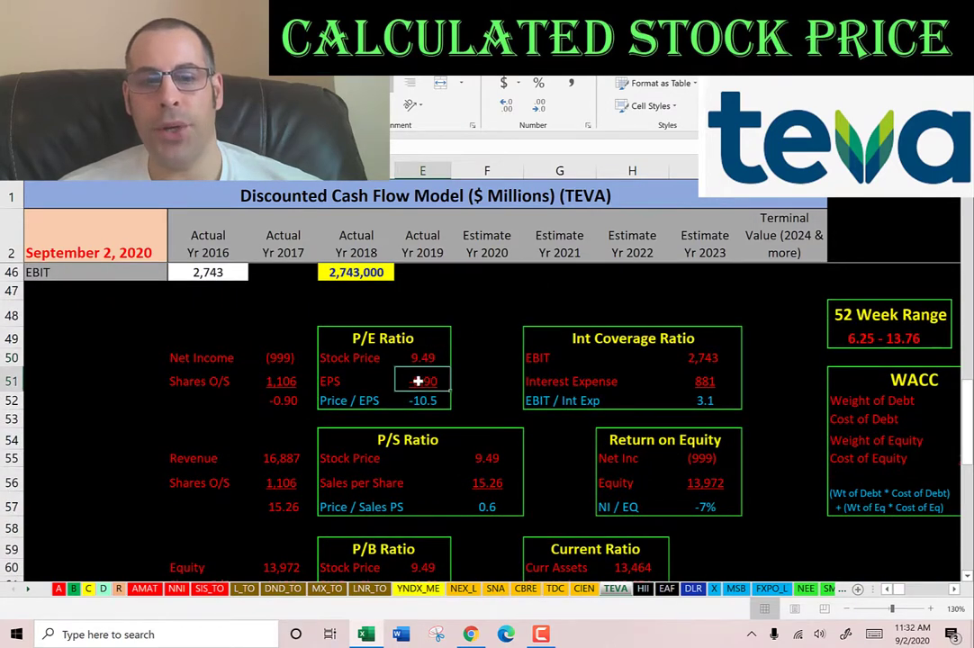
click(267, 358)
click(272, 381)
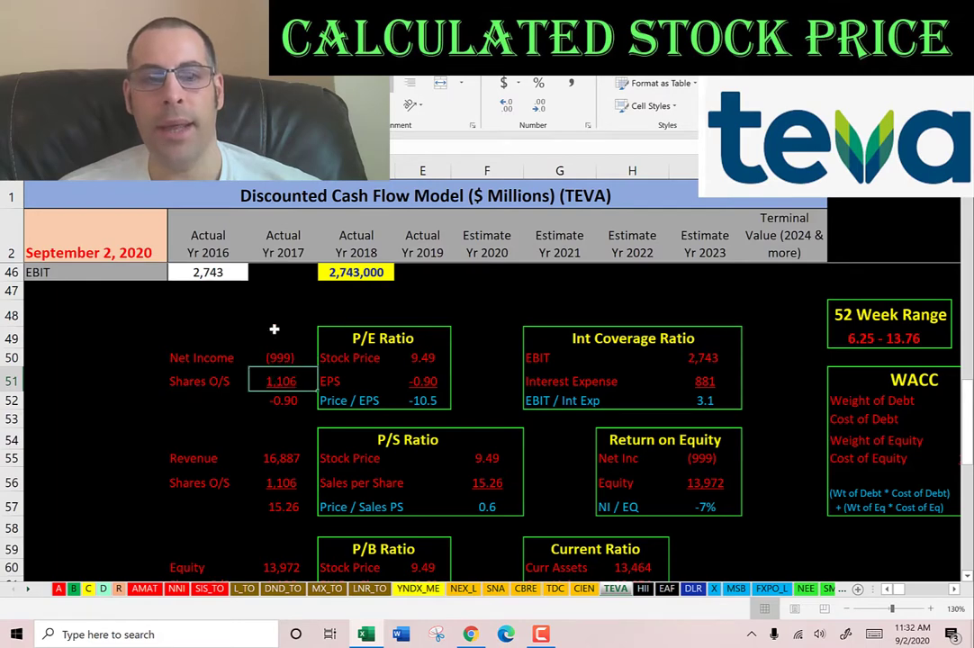
click(423, 400)
scroll(455, 388, down, 2)
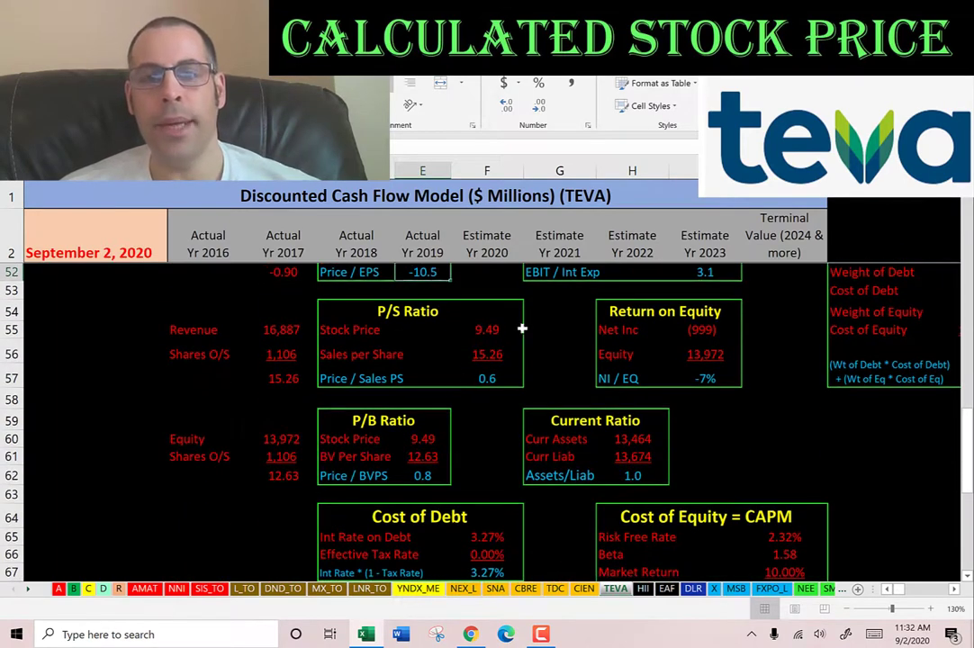
click(491, 329)
click(489, 354)
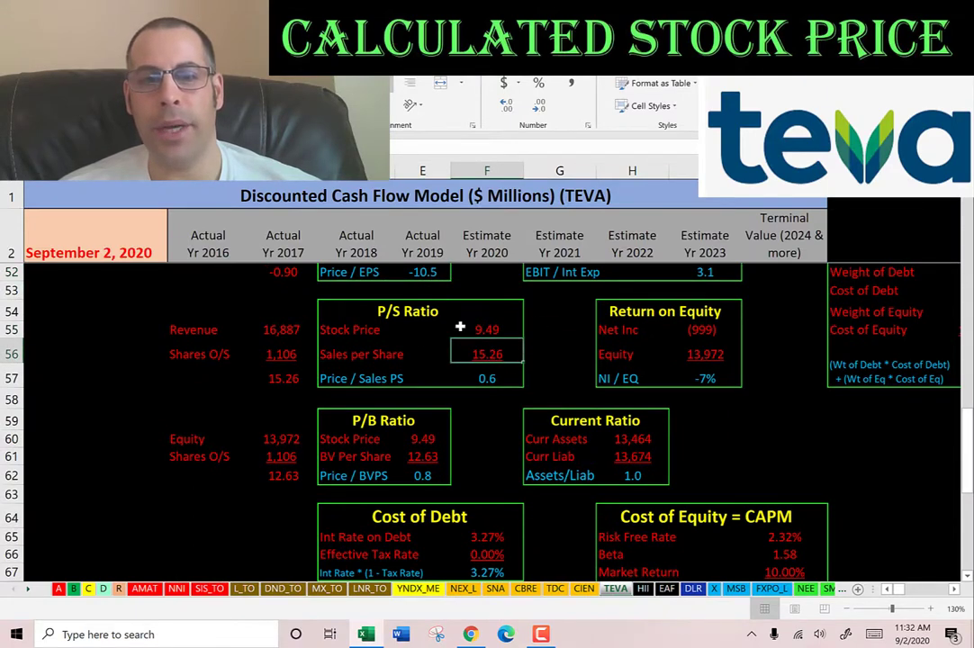
click(272, 322)
click(257, 346)
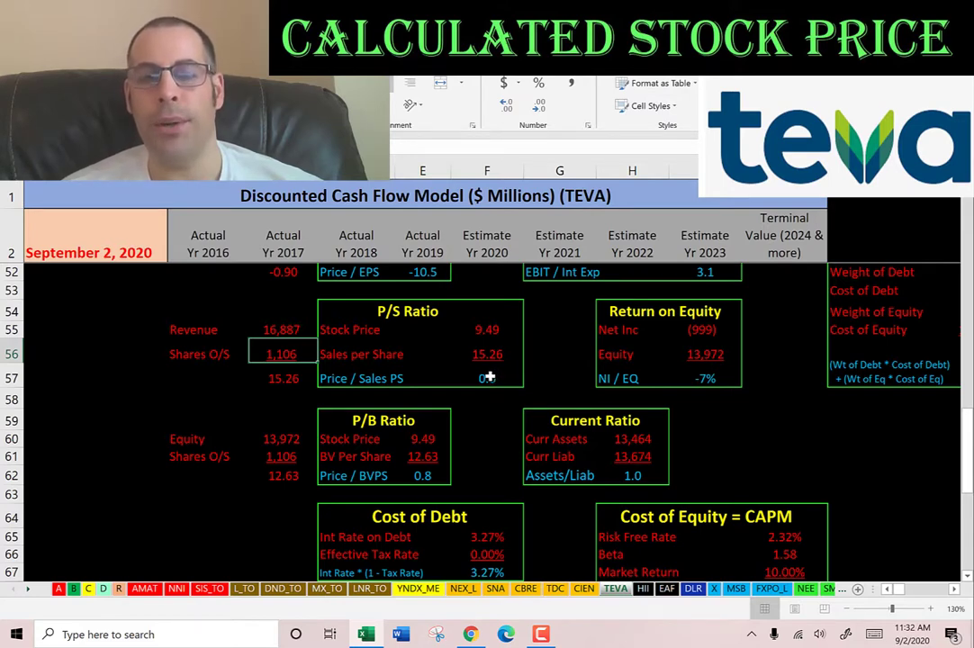
click(491, 378)
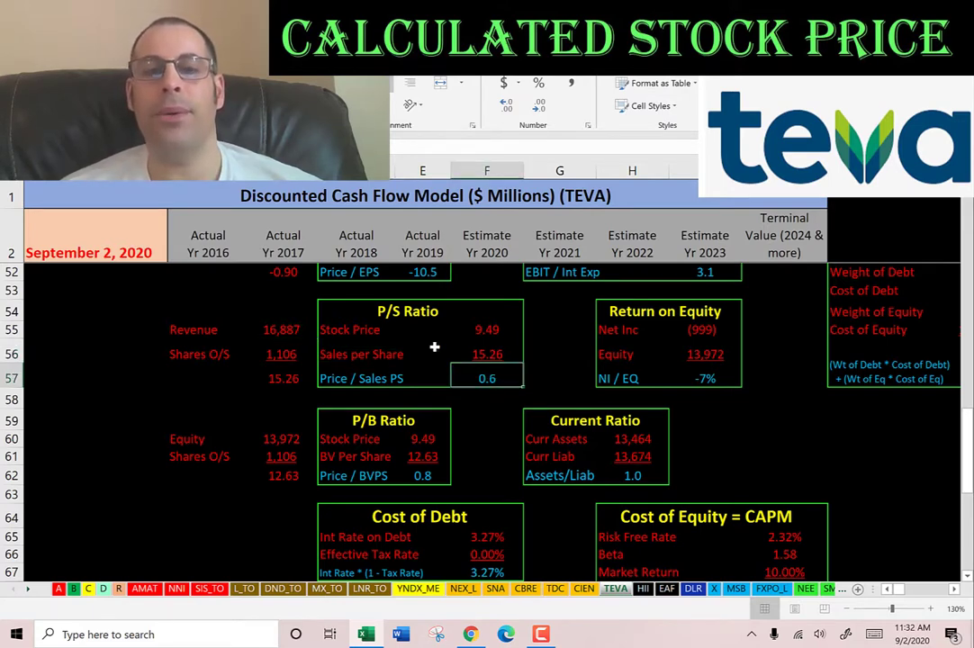
scroll(443, 349, up, 1)
scroll(432, 346, down, 2)
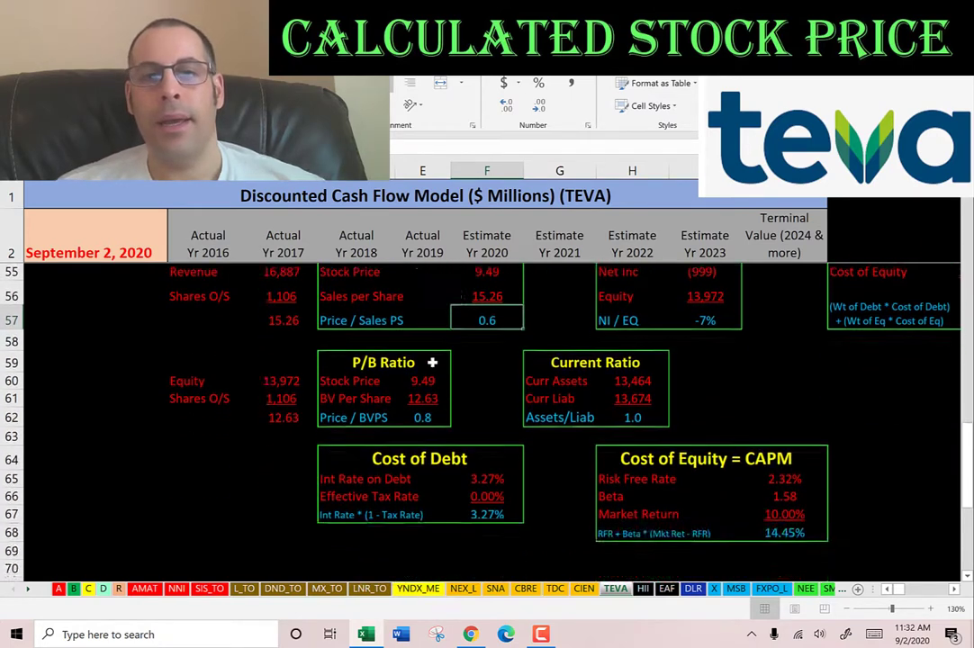
click(422, 382)
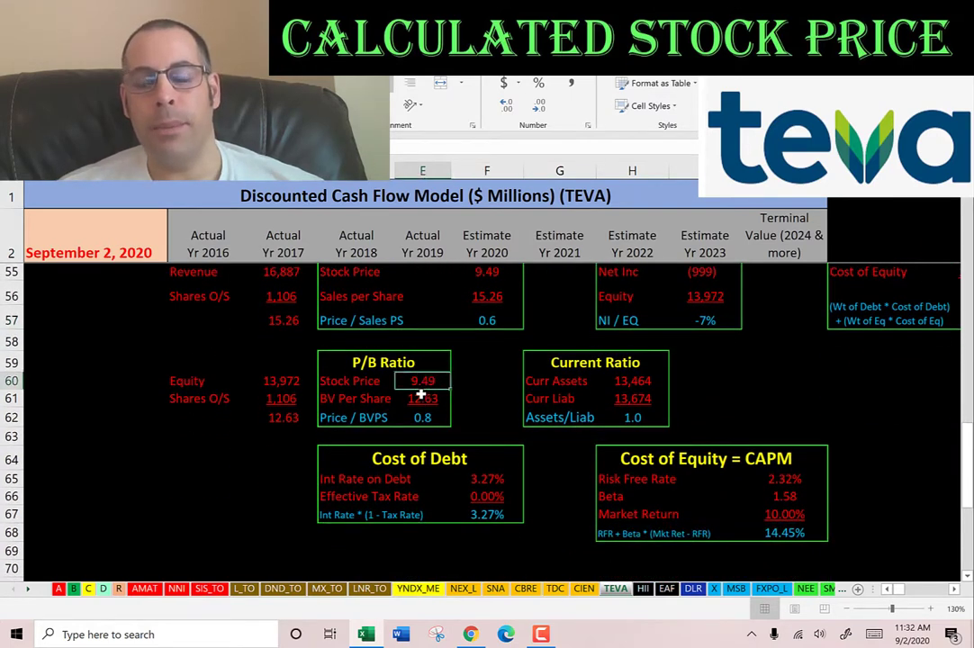
click(420, 397)
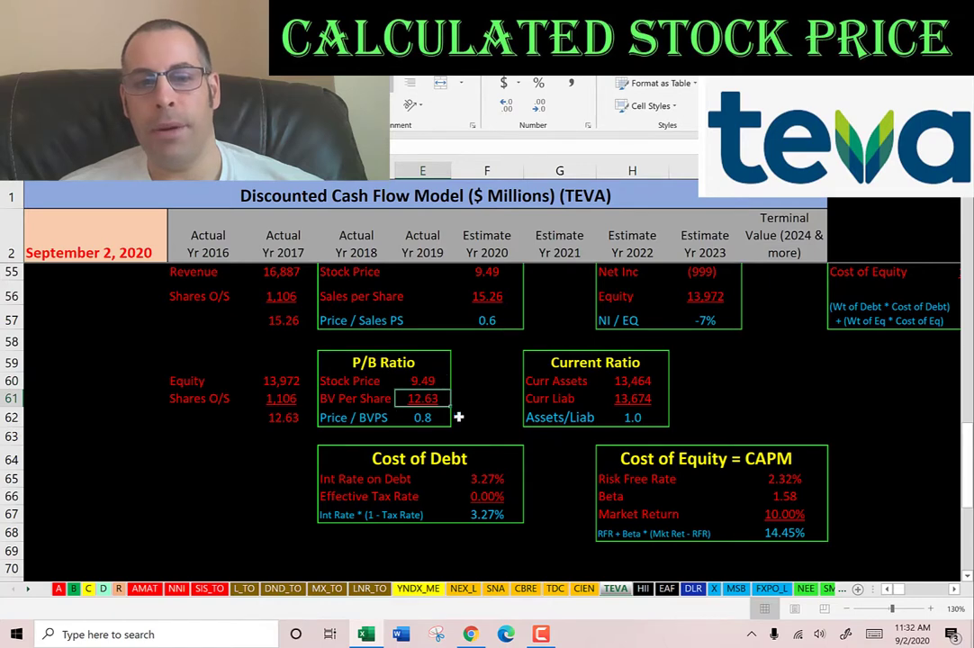
click(279, 383)
click(279, 398)
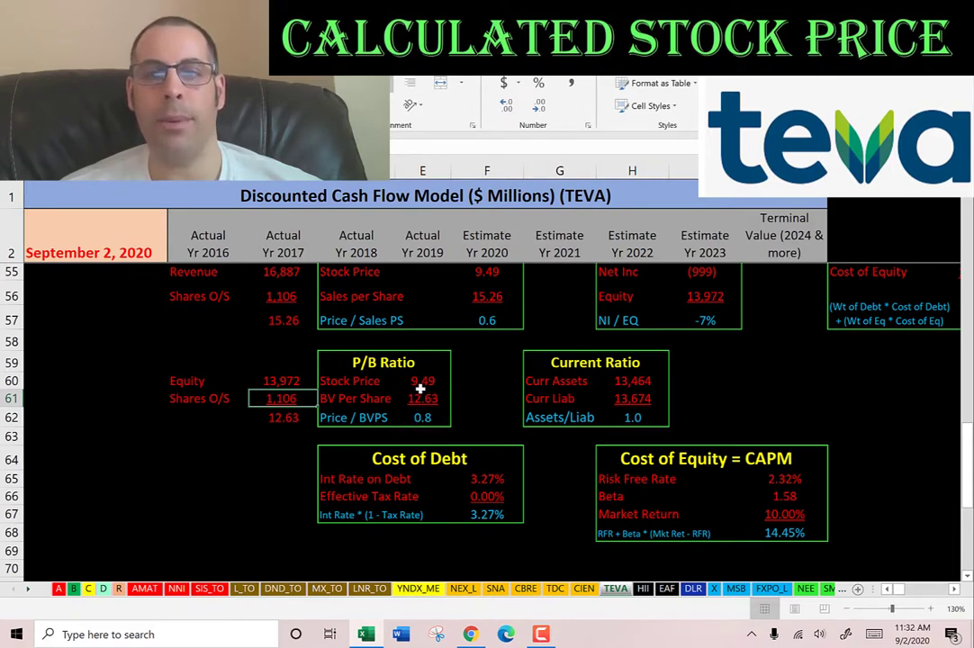
key(Right)
key(Right)
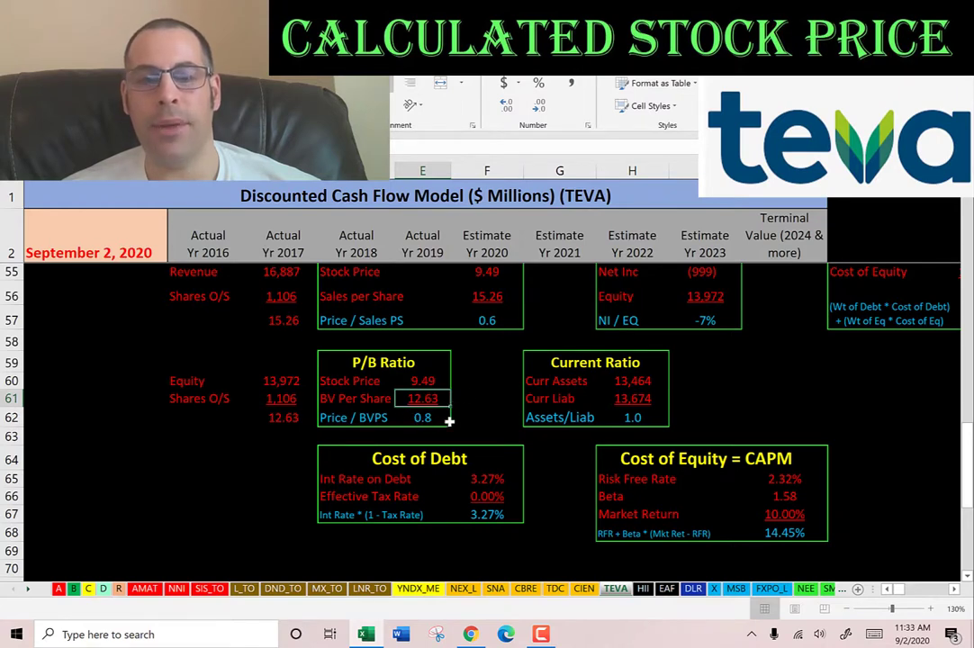
click(414, 382)
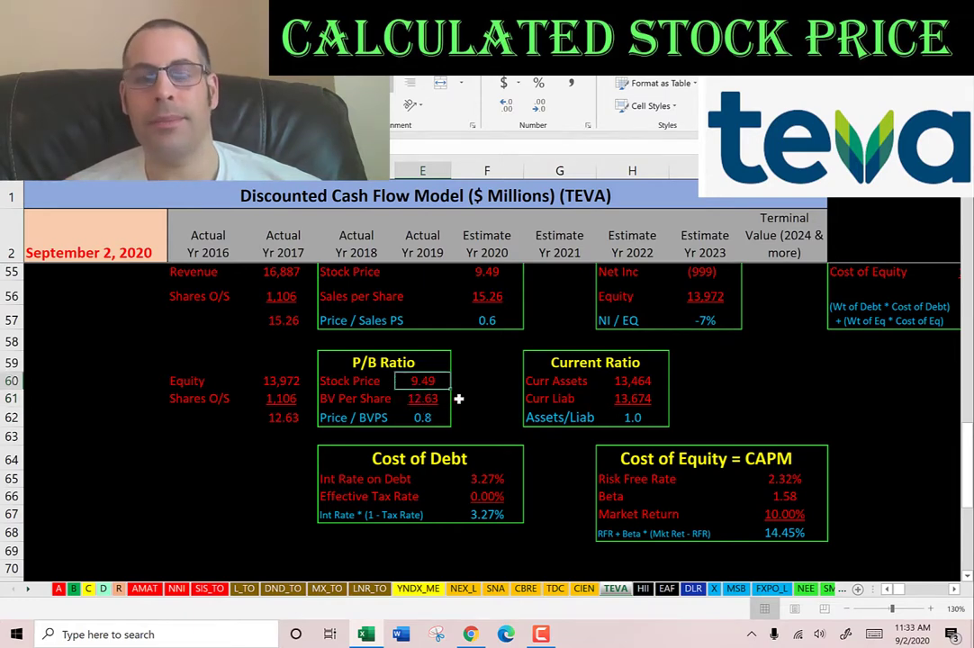
scroll(469, 378, up, 8)
click(491, 348)
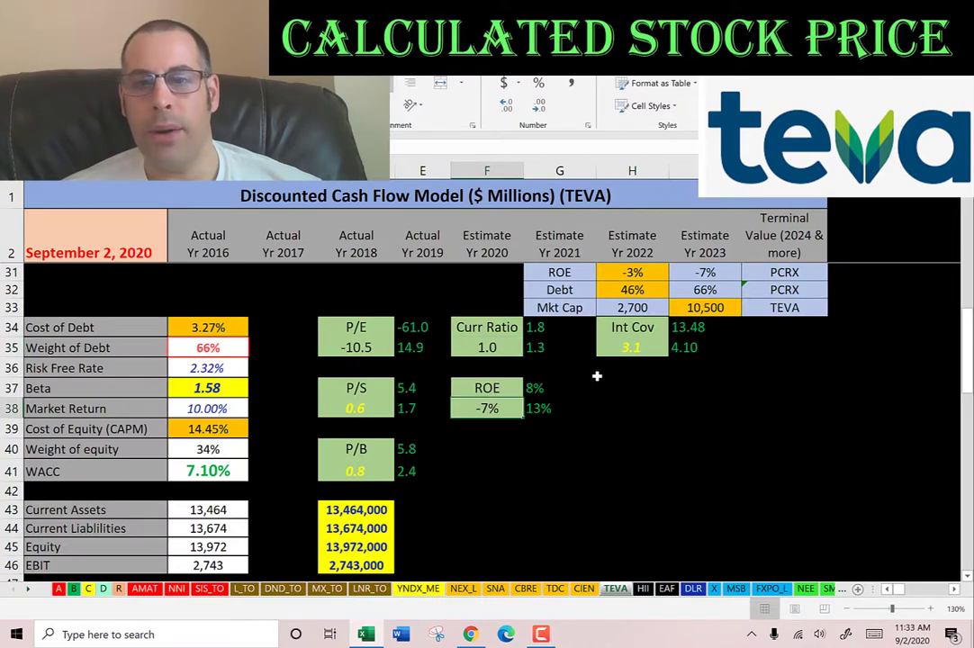
click(632, 346)
scroll(622, 387, down, 9)
click(624, 321)
click(623, 334)
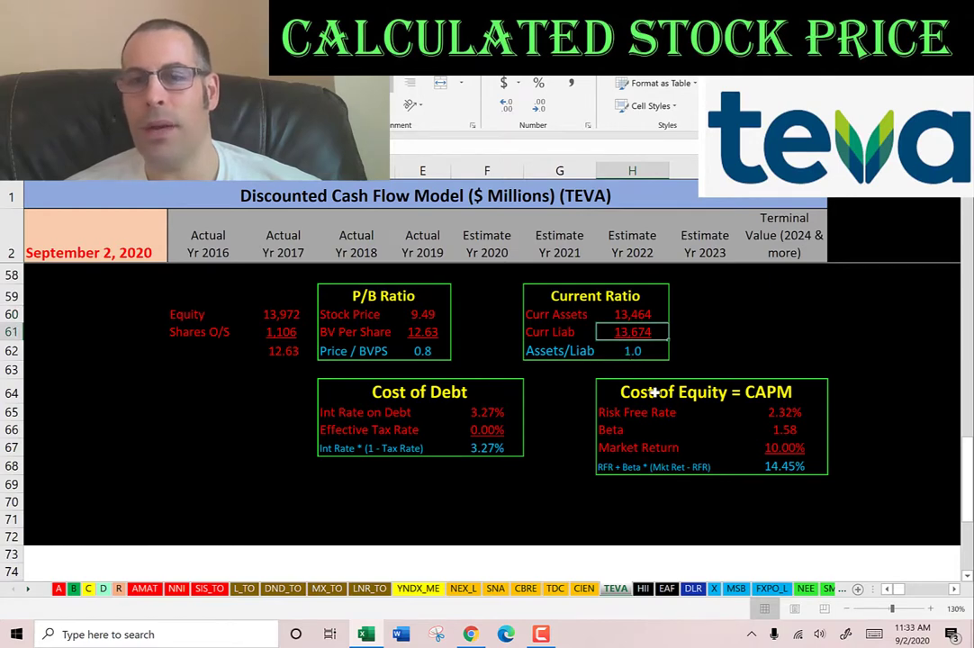
scroll(660, 387, up, 4)
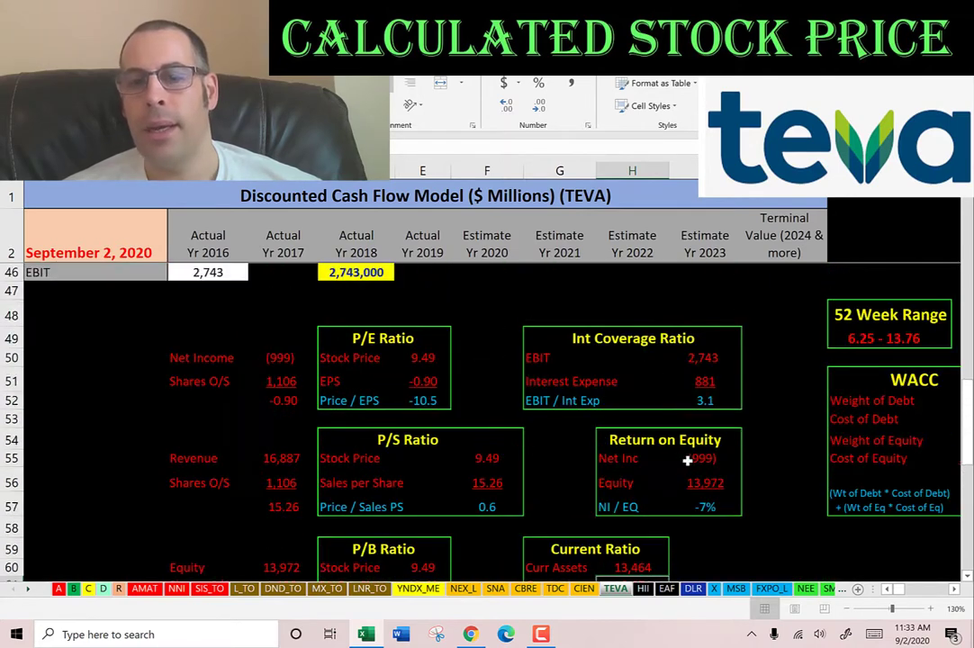
click(691, 483)
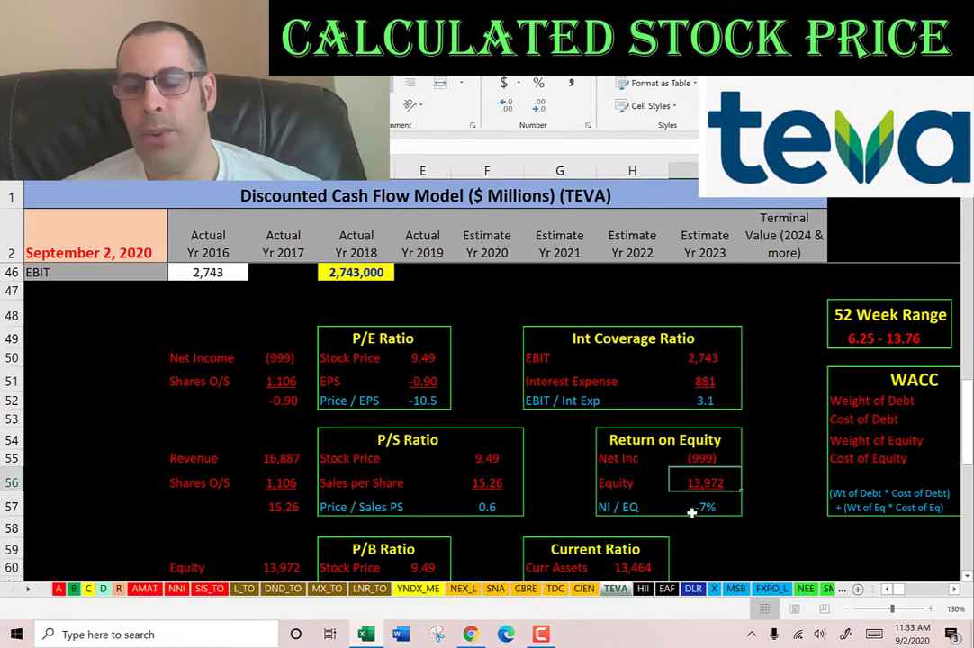
key(Up)
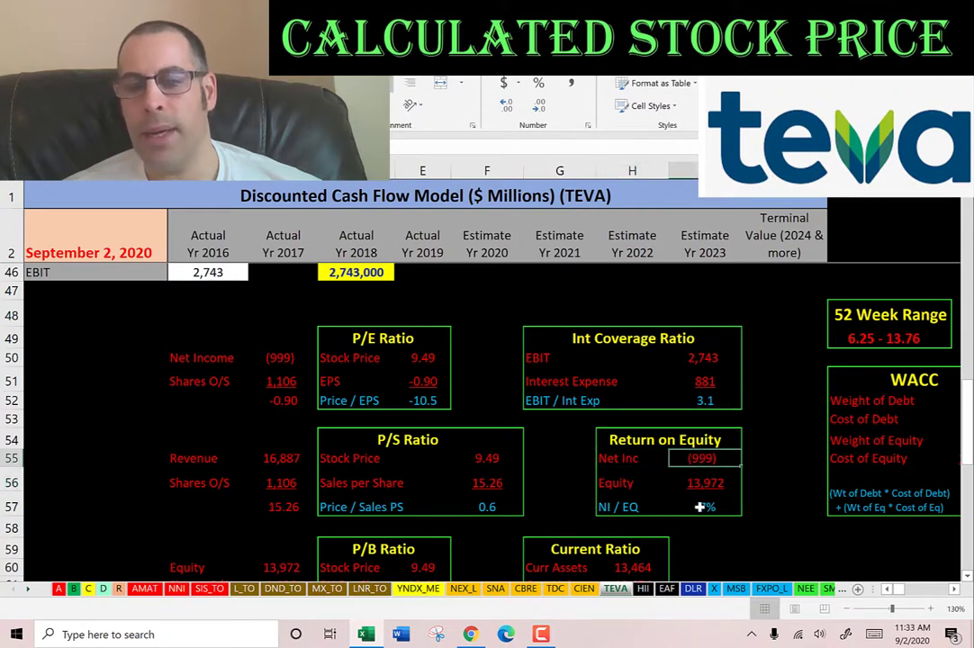
click(698, 361)
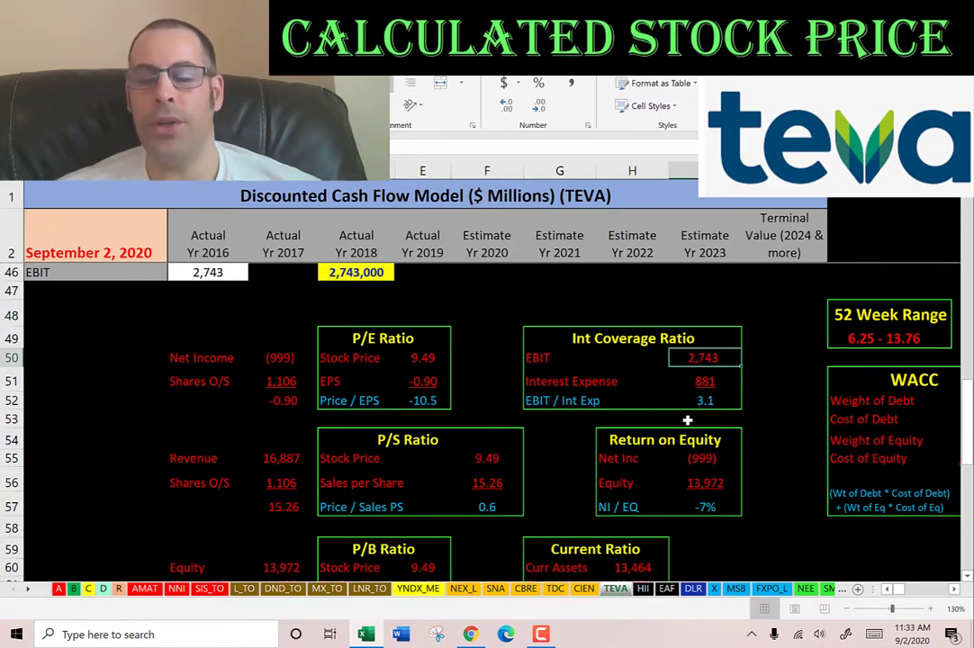
scroll(684, 416, up, 7)
Compare PCRX's -245.1 P/E with TEVA's -10.5 P/E, 0.6 P/S and 0.8 P/B
scroll(683, 407, up, 2)
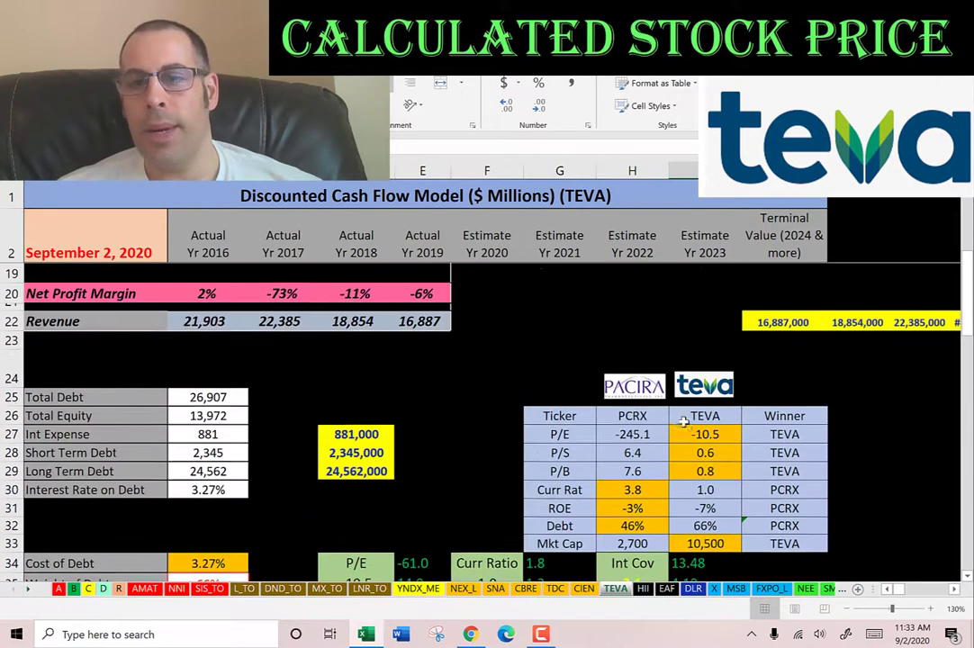
scroll(637, 434, right, 5)
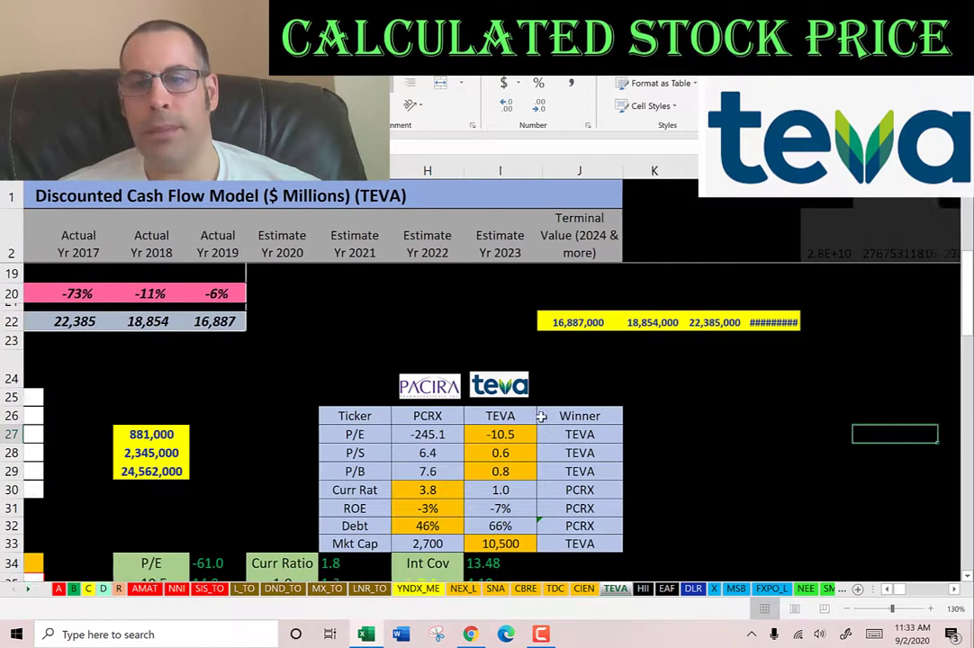
click(264, 434)
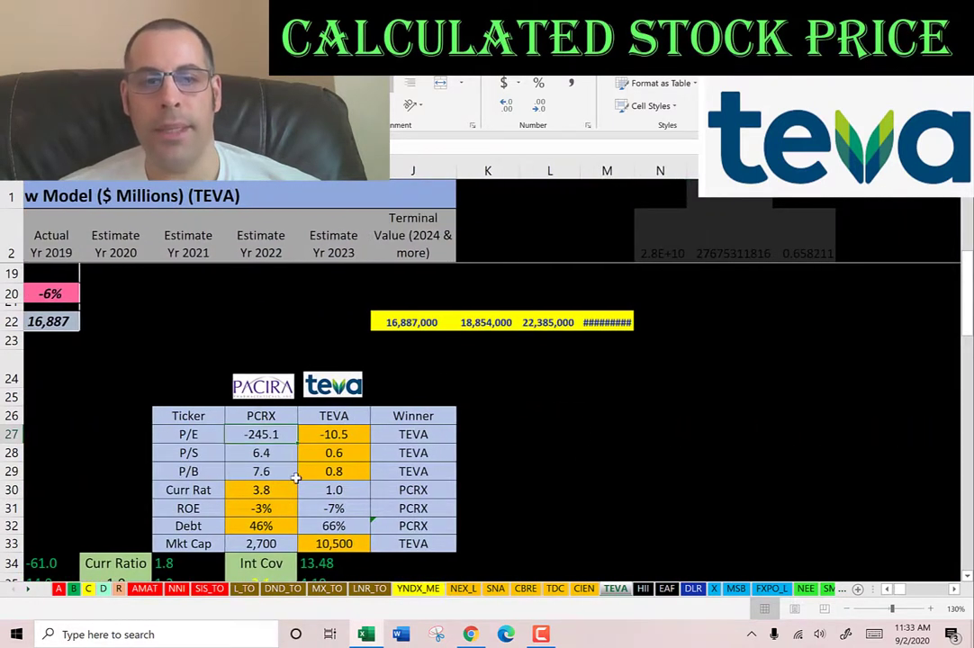
key(Right)
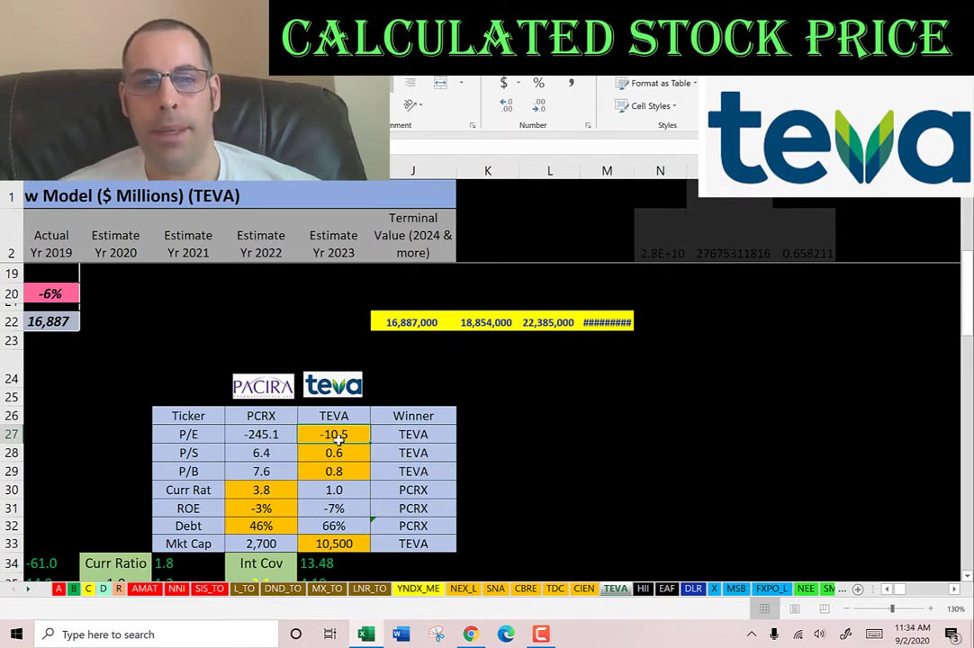
click(337, 454)
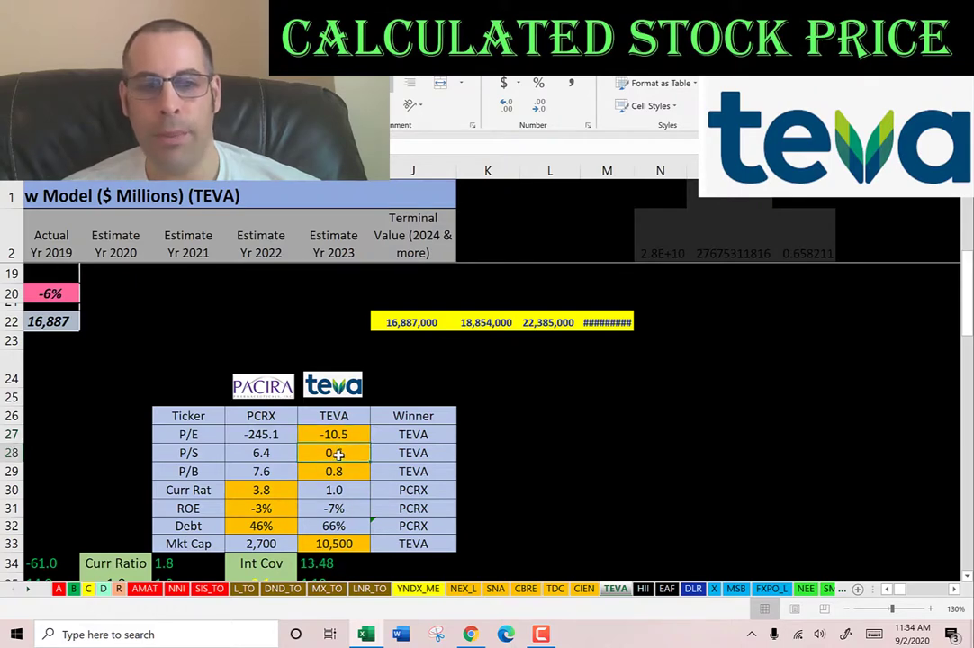
click(334, 474)
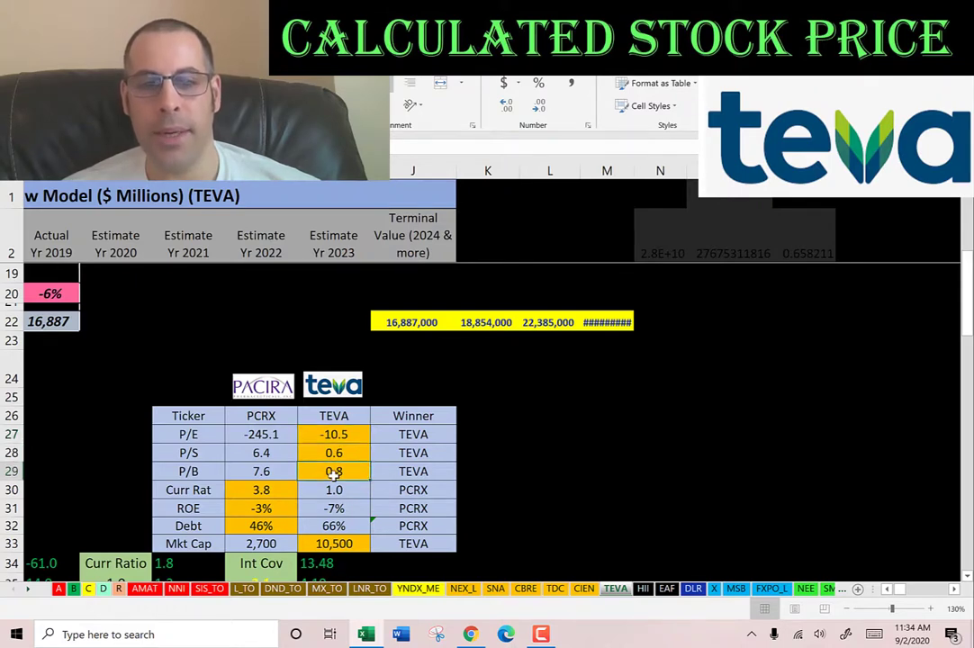
Check PCRX's 3.8 current ratio and compare its debt ratio with TEVA's 66%
click(271, 496)
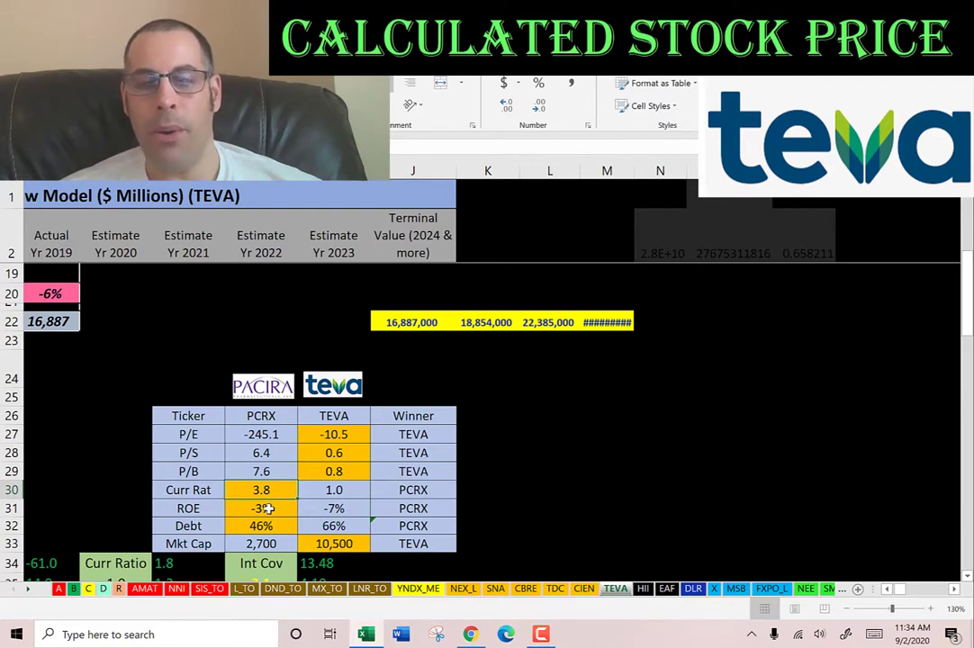
click(259, 527)
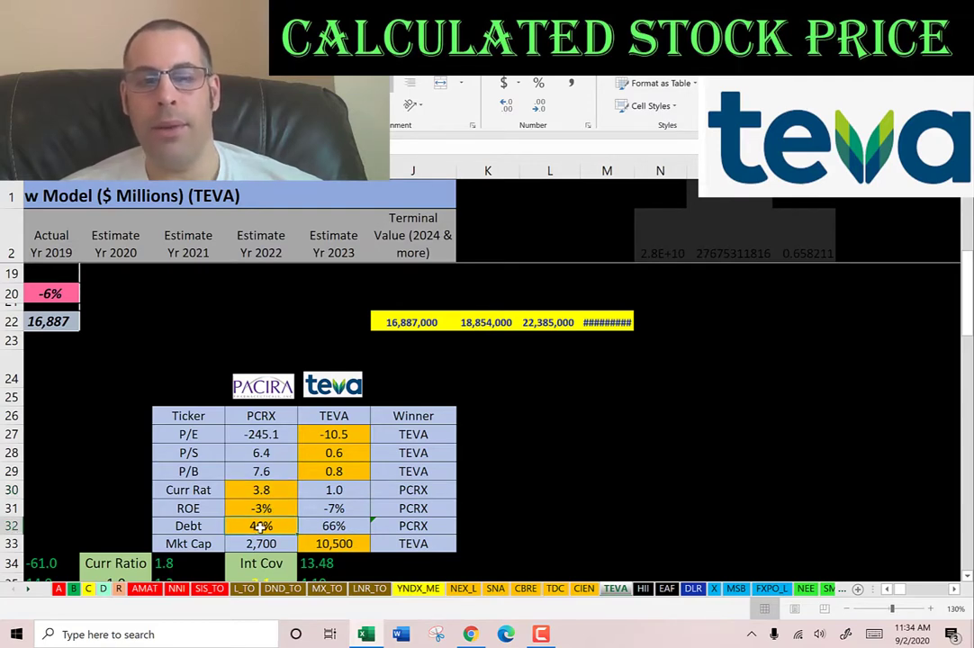
click(326, 527)
scroll(322, 435, down, 2)
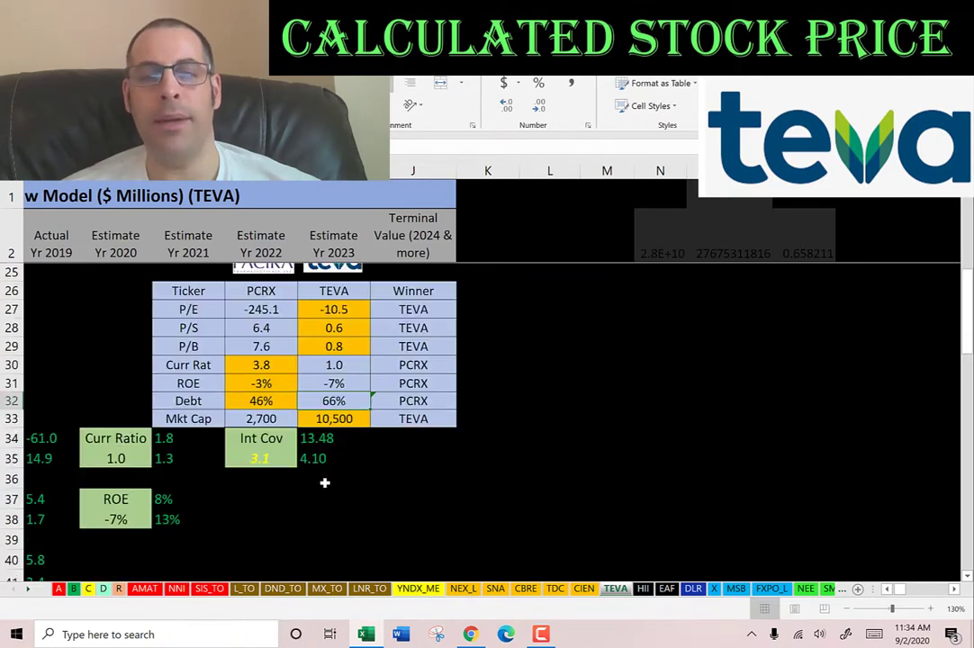
scroll(321, 435, up, 1)
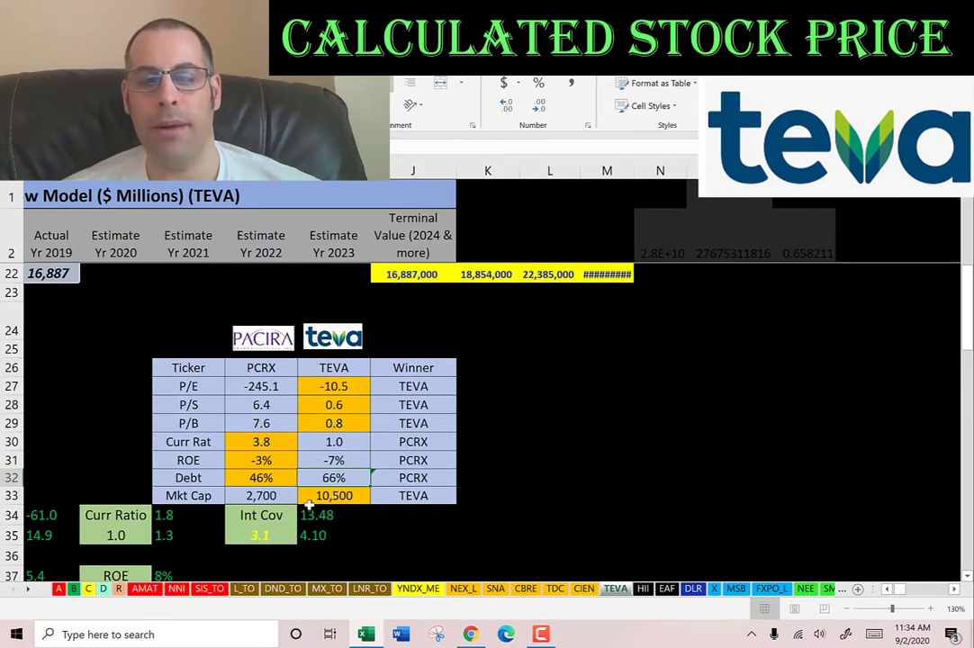
key(ctrl+Page_Down)
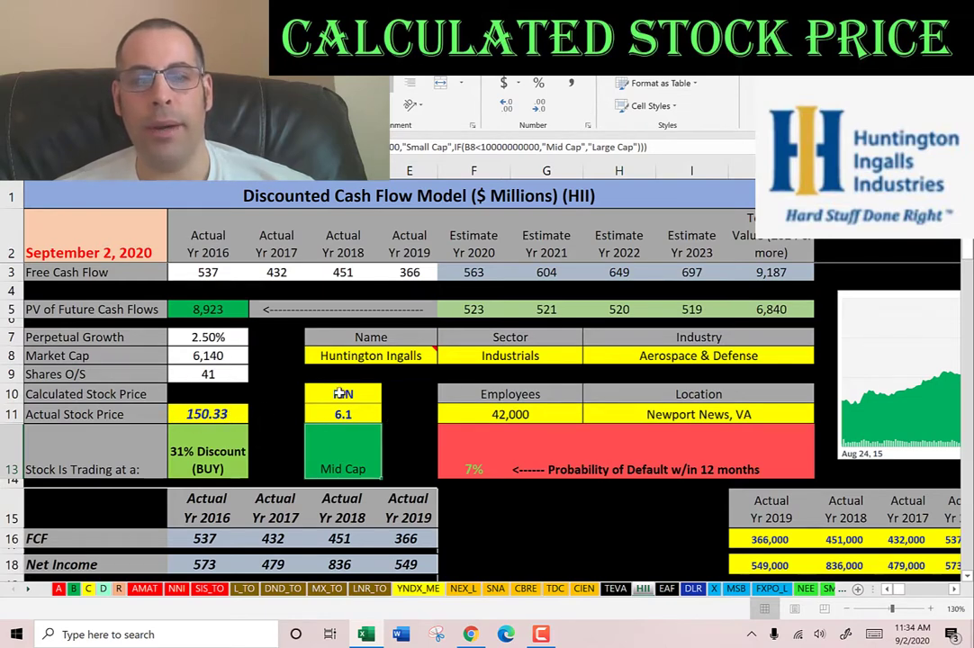
scroll(341, 394, down, 4)
scroll(351, 389, down, 1)
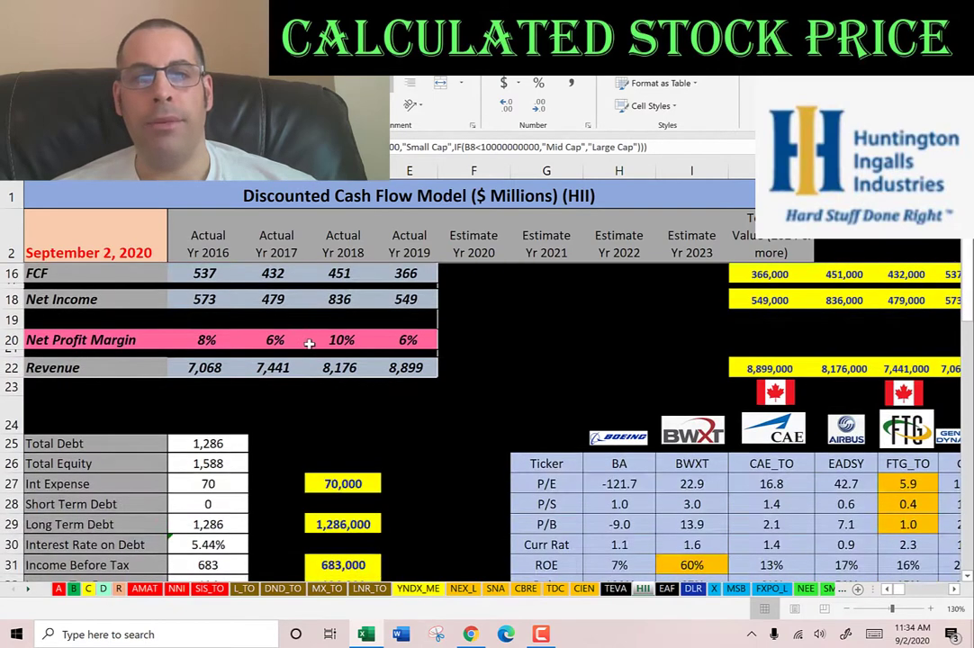
scroll(351, 389, up, 3)
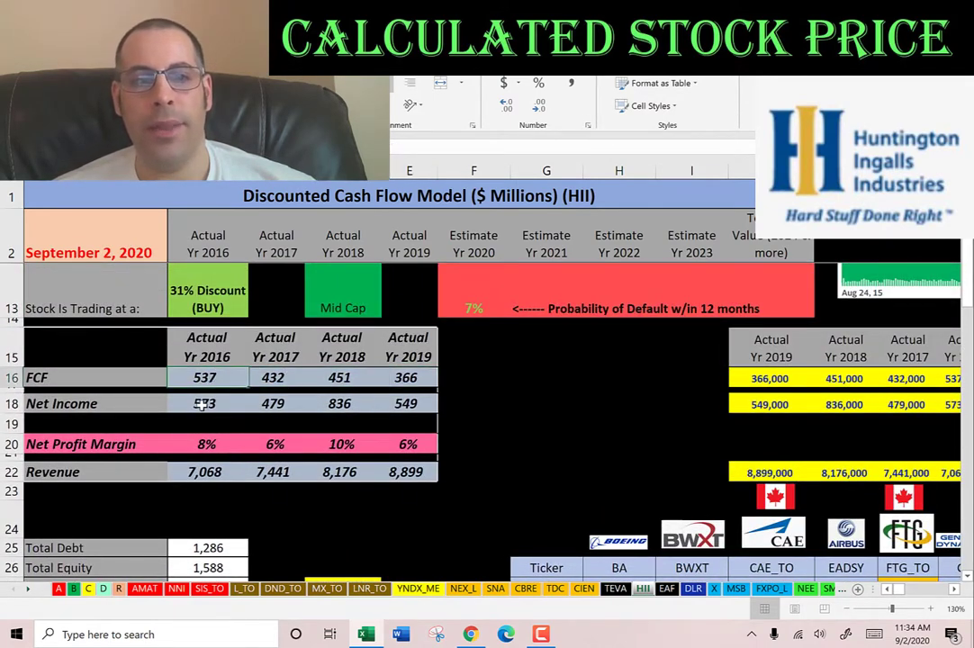
click(273, 402)
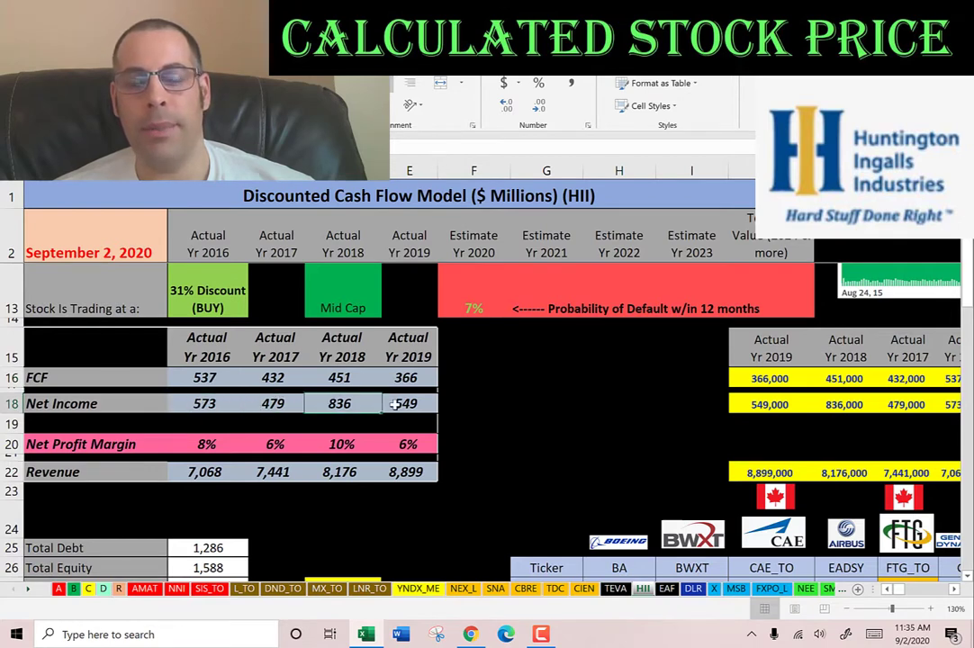
click(405, 403)
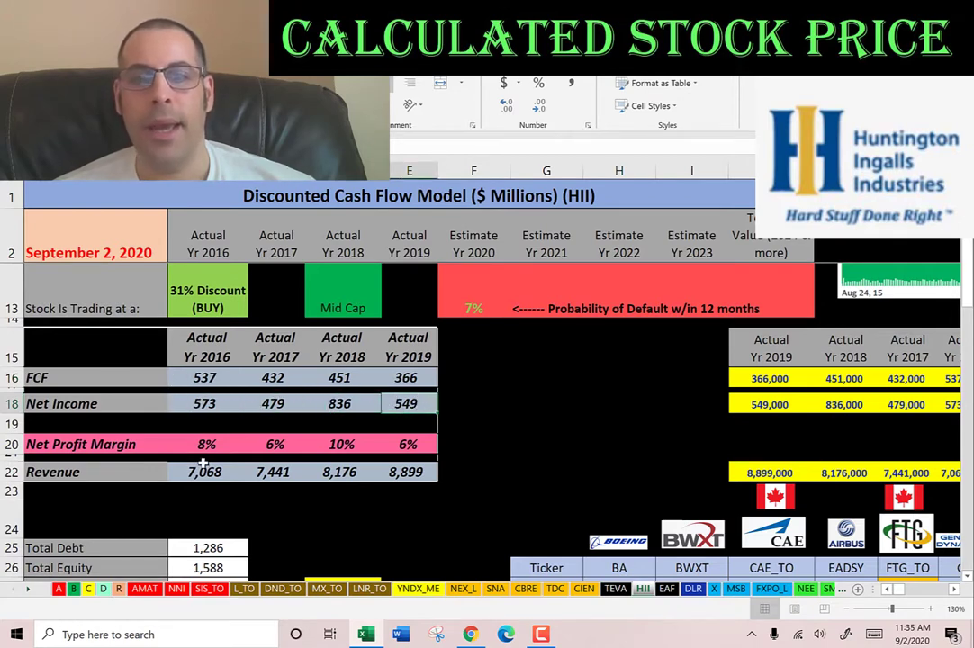
click(282, 472)
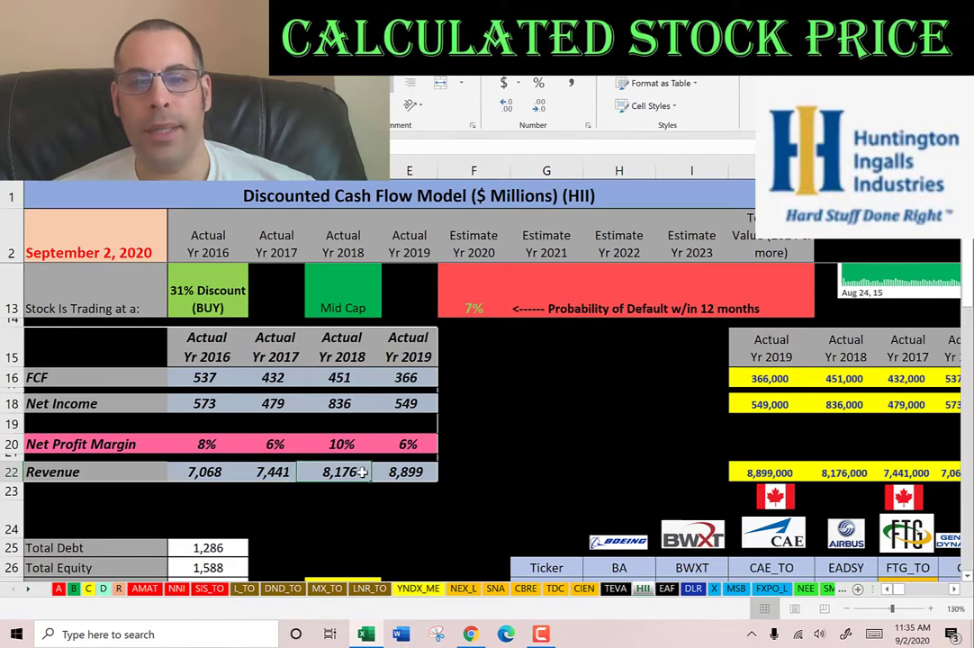
click(407, 472)
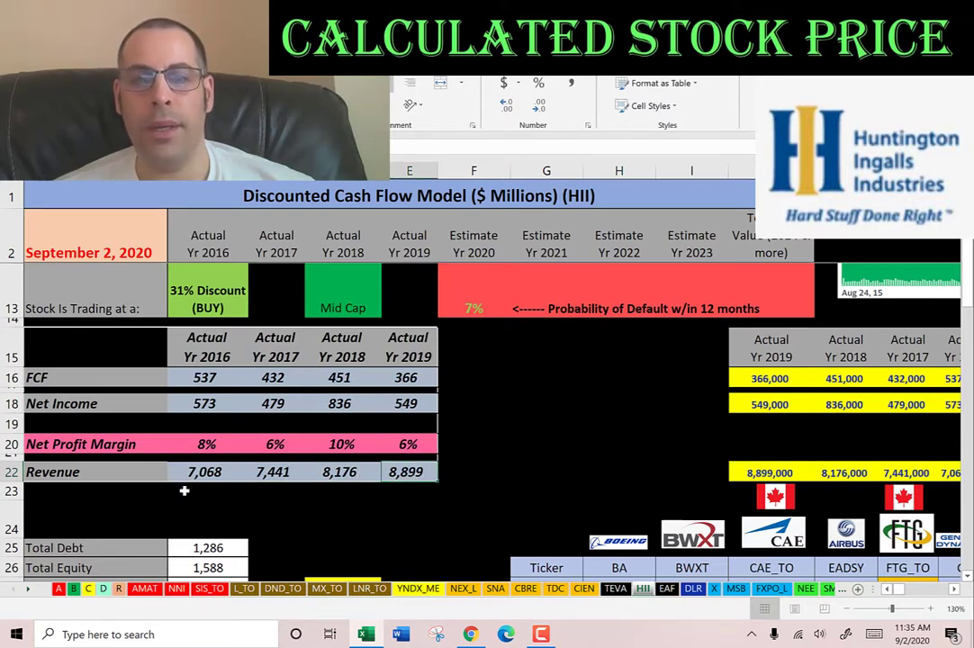
scroll(289, 352, down, 3)
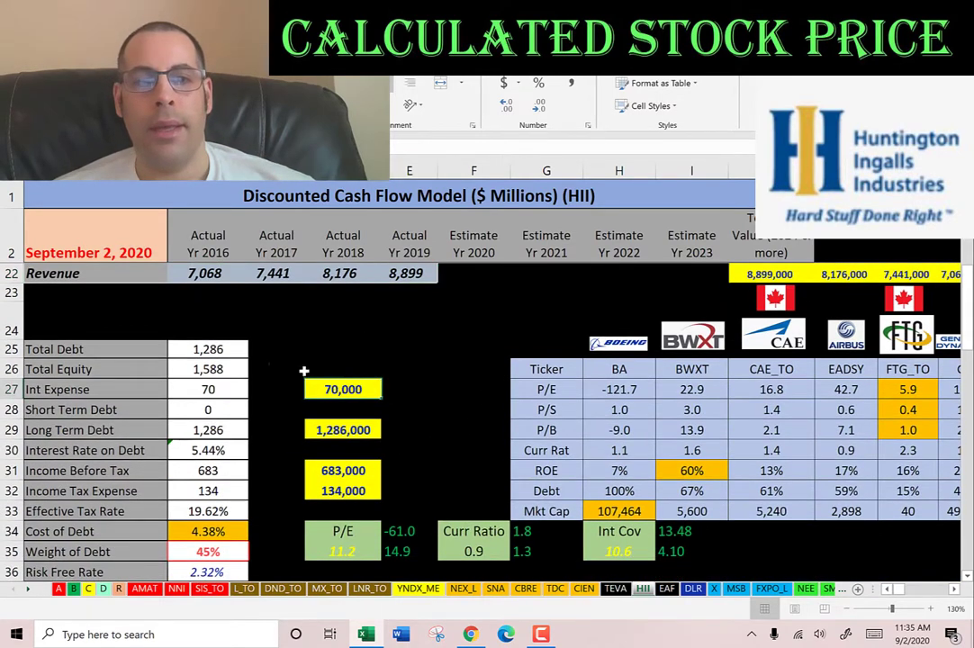
click(216, 350)
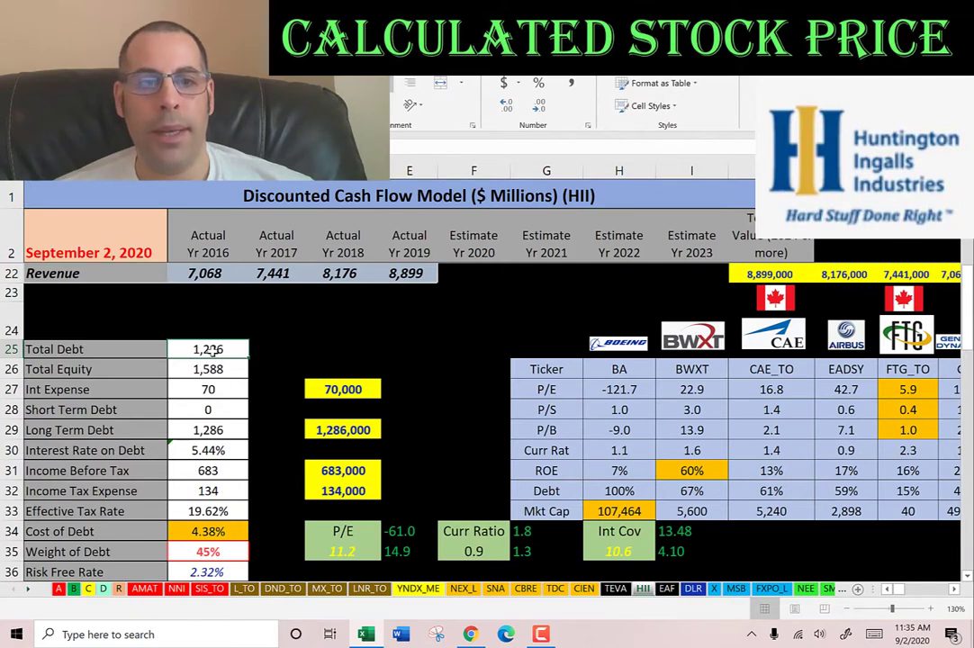
click(210, 449)
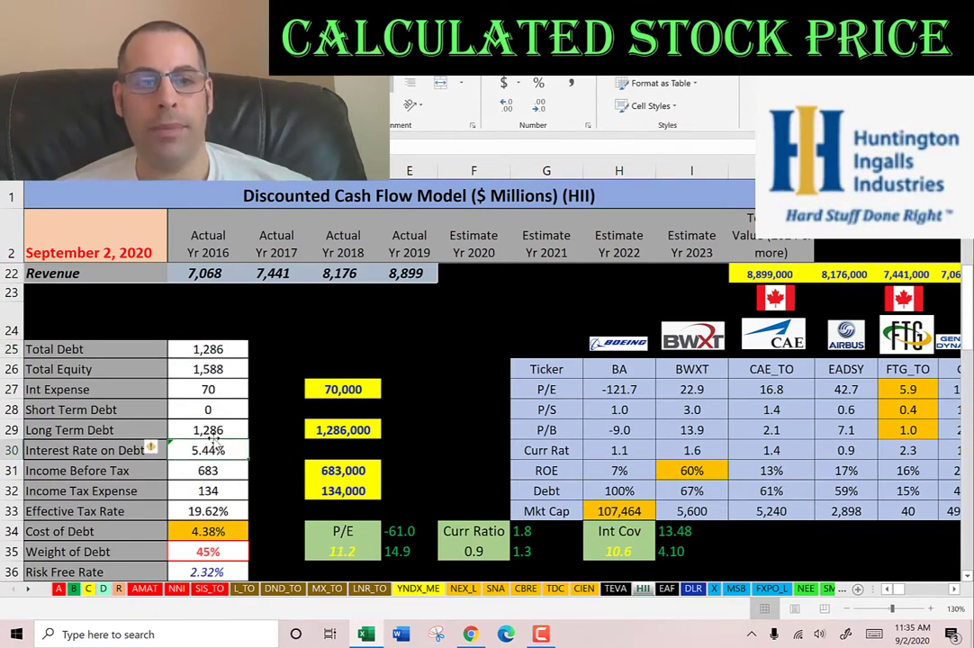
scroll(218, 425, down, 2)
click(217, 391)
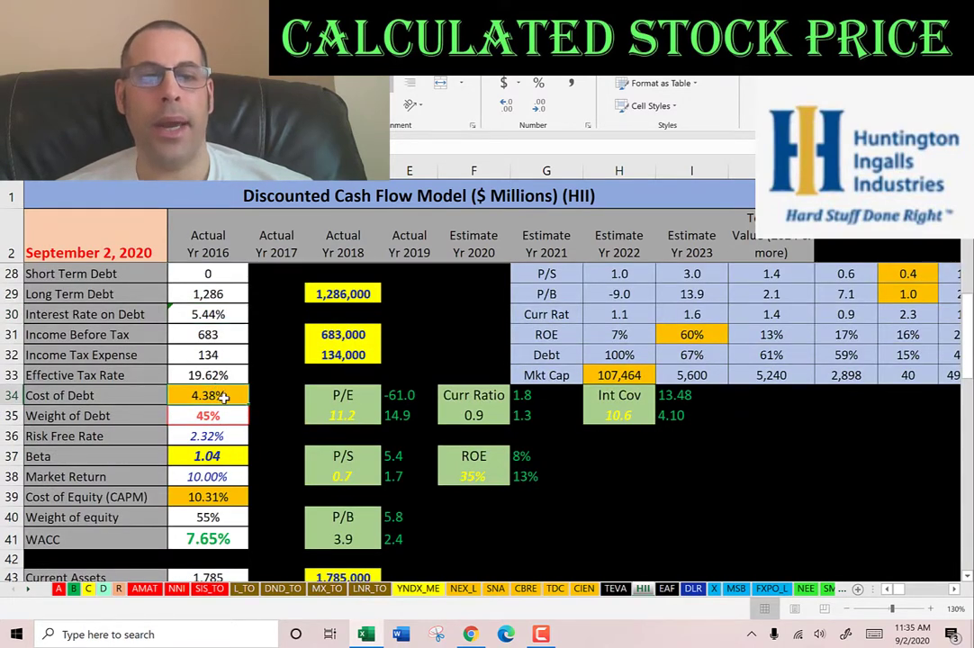
click(196, 314)
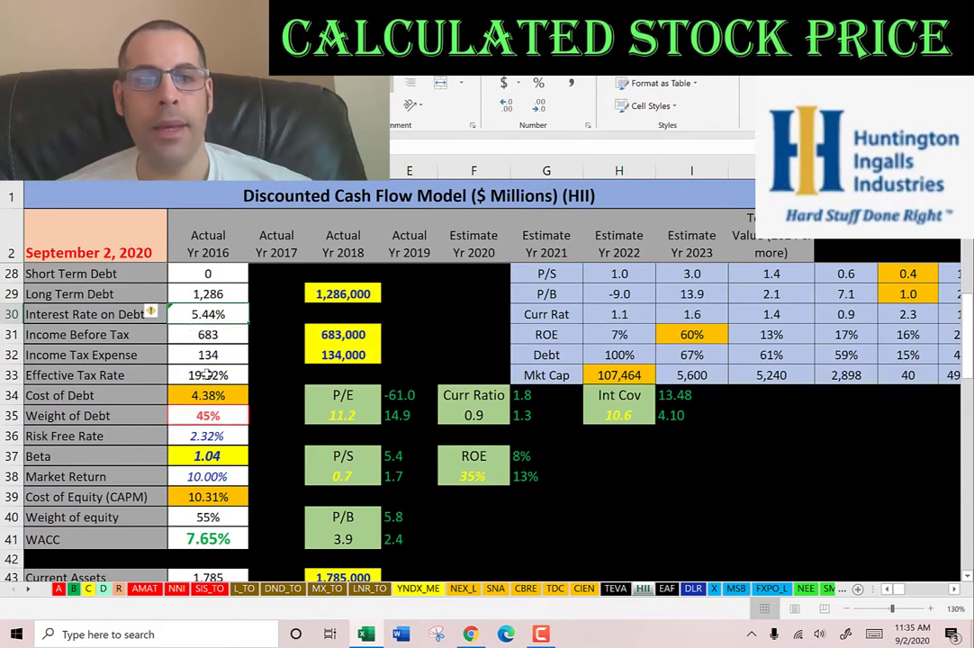
scroll(208, 375, down, 1)
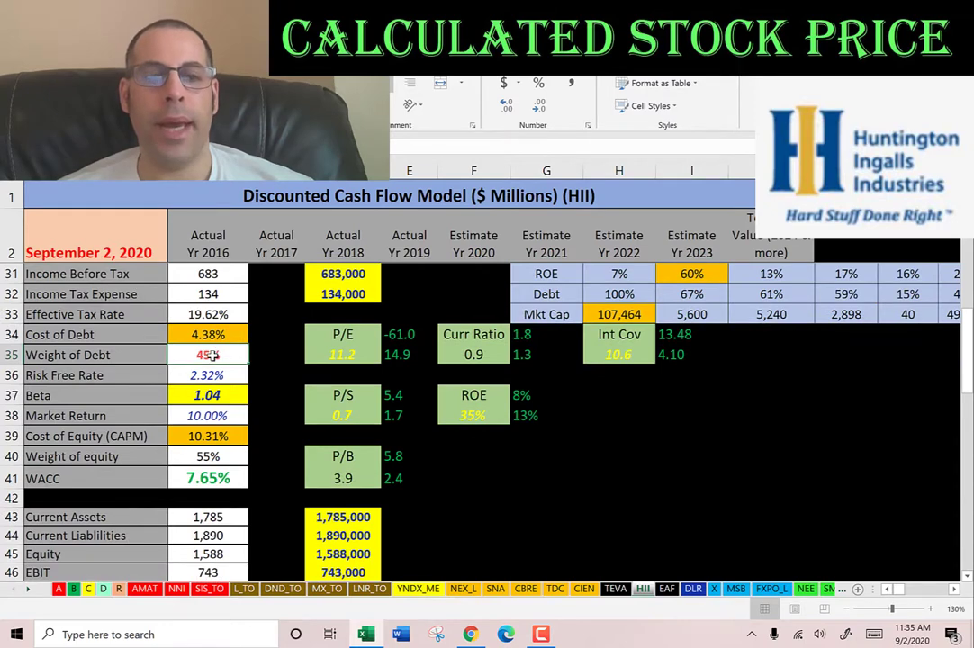
click(208, 454)
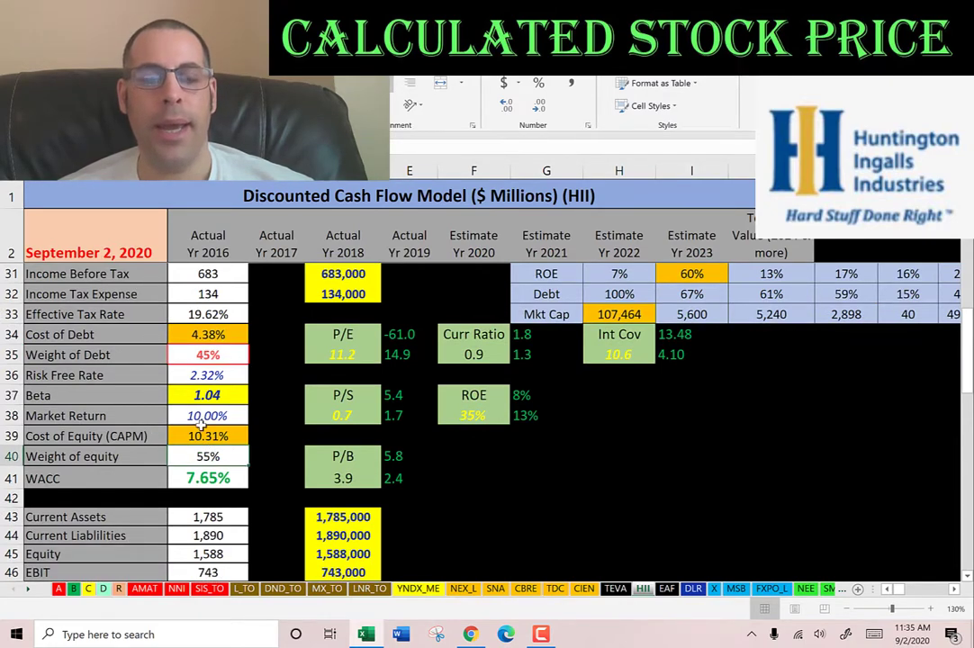
click(186, 436)
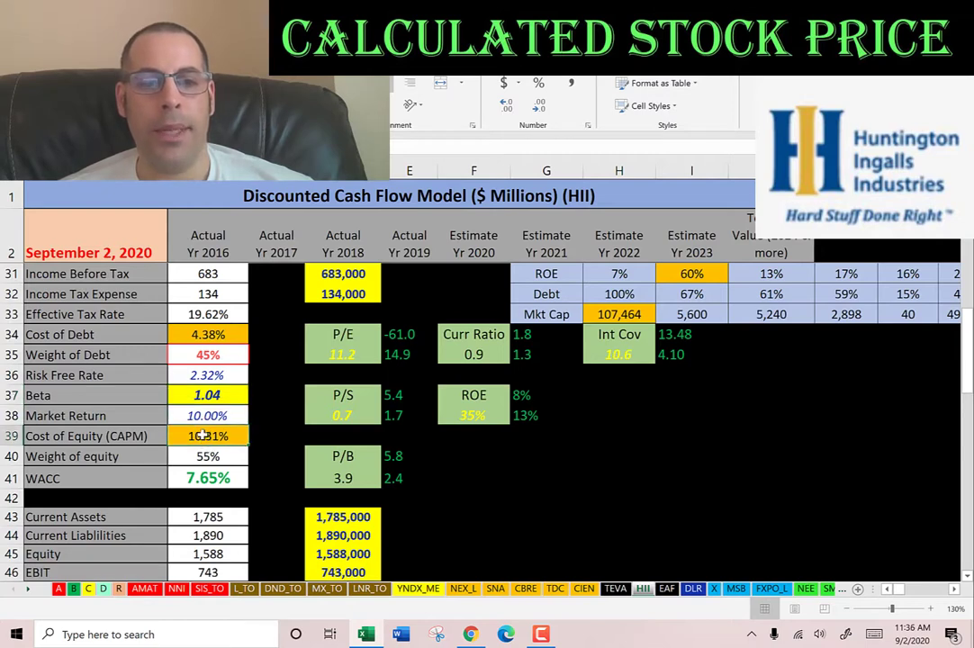
click(205, 478)
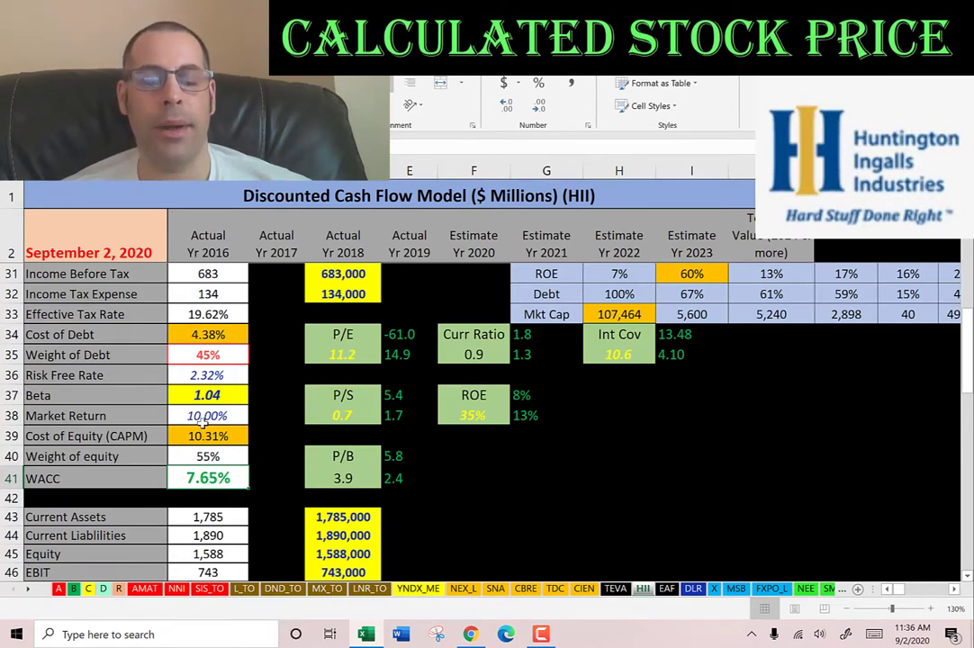
scroll(305, 435, up, 9)
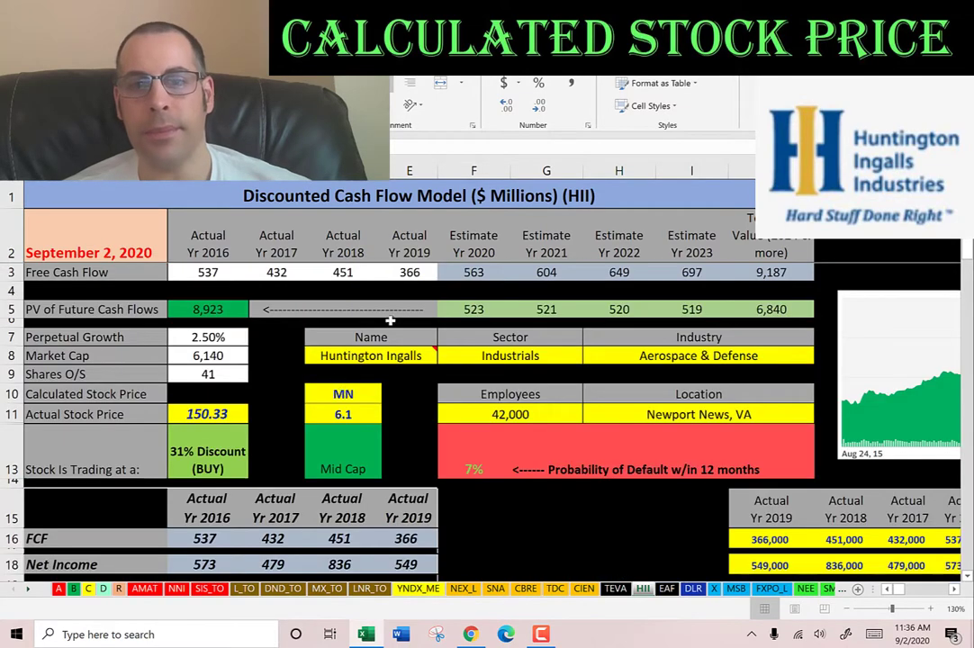
Review HII's estimated free cash flows and 9,187 terminal value, and sum present values F5:J5 (8,923)
click(532, 273)
key(Right)
key(Right)
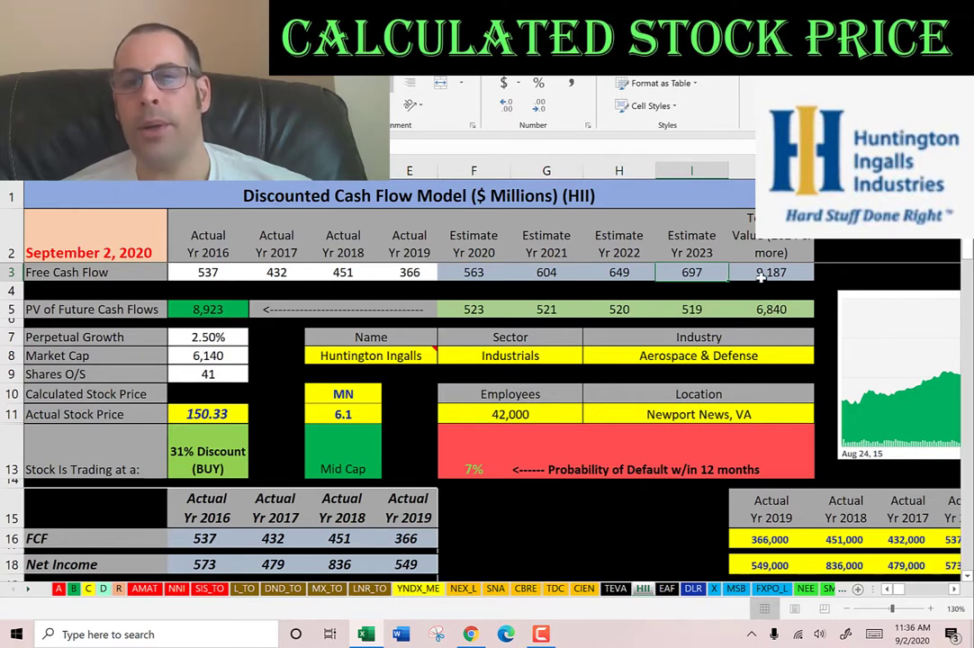
click(763, 280)
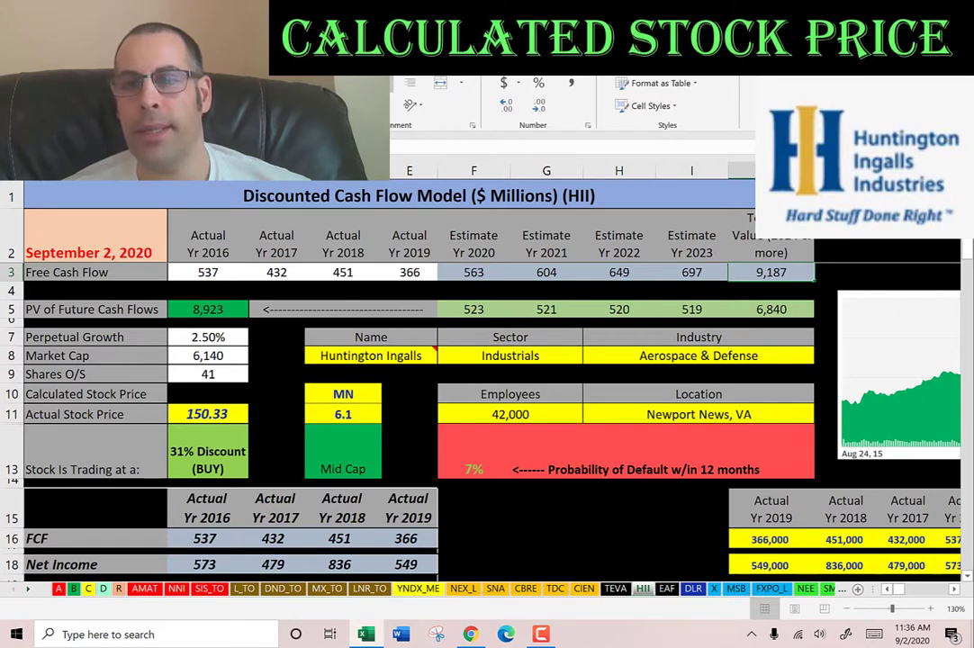
key(Down)
drag(773, 310, 447, 321)
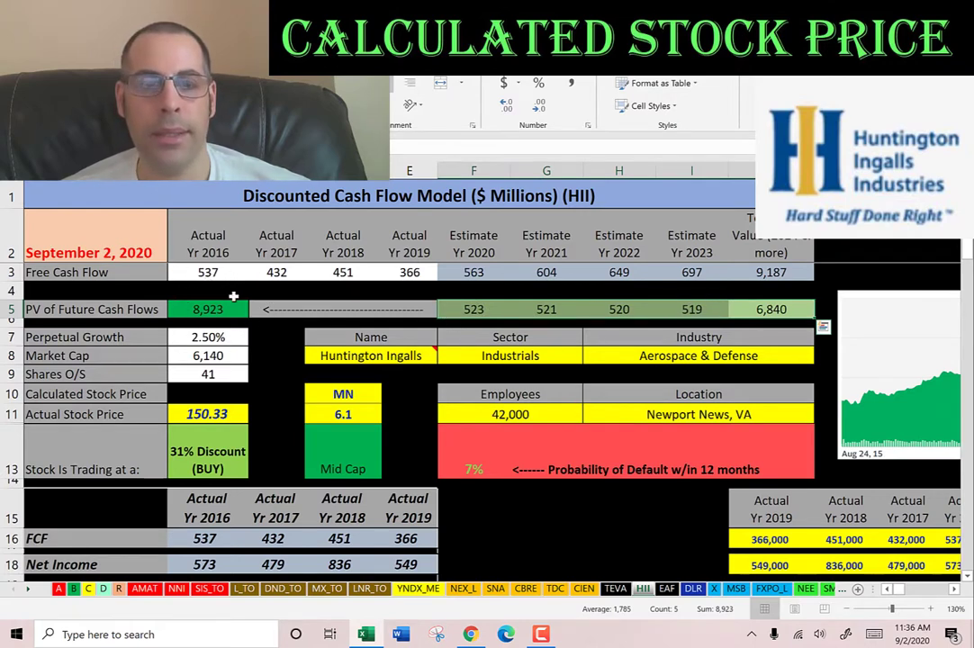
Select the 41 shares outstanding and the Calculated Stock Price cell, then switch to the browser
click(207, 374)
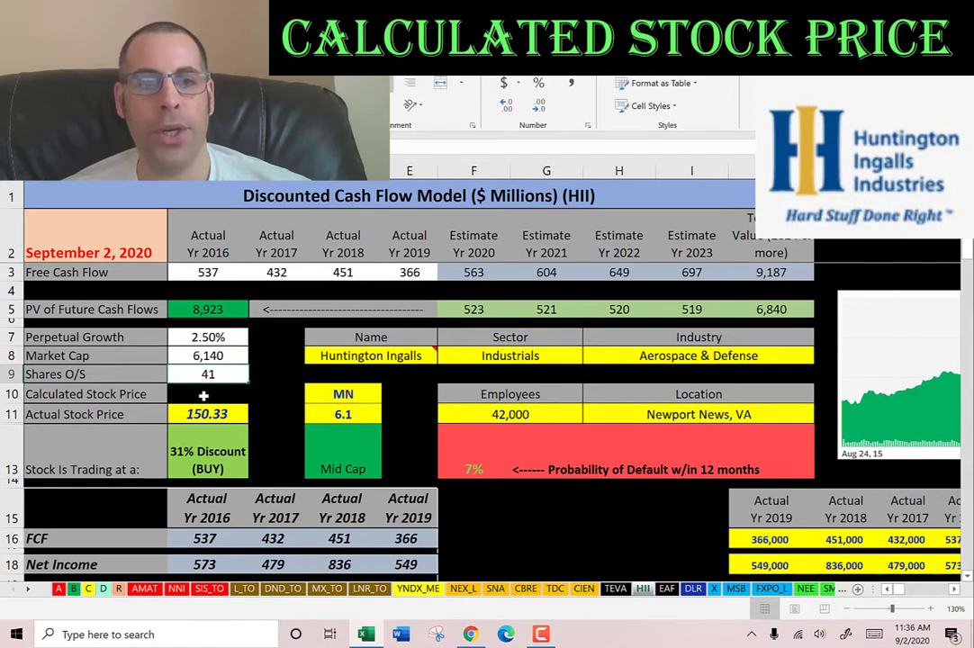
click(202, 393)
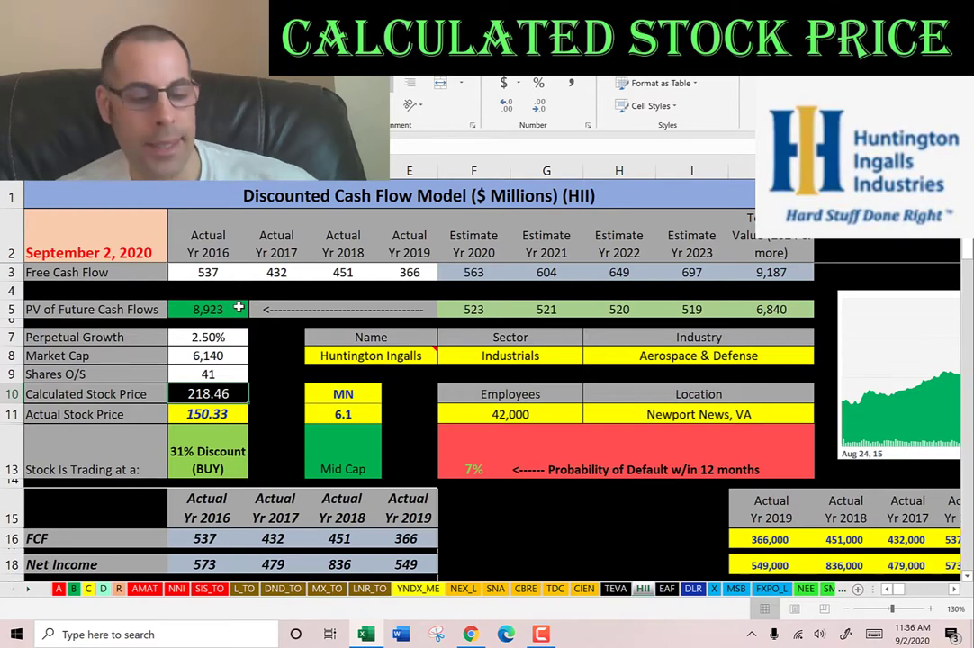
key(alt+Tab)
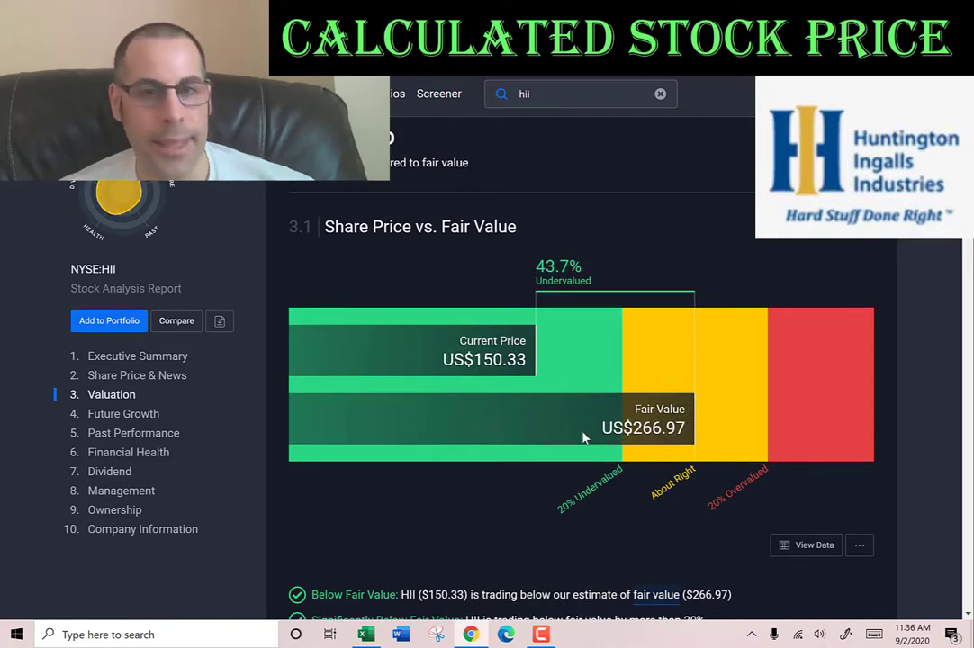
Return to the Excel model after comparing it with HII's US$266.97 fair value
key(alt+Tab)
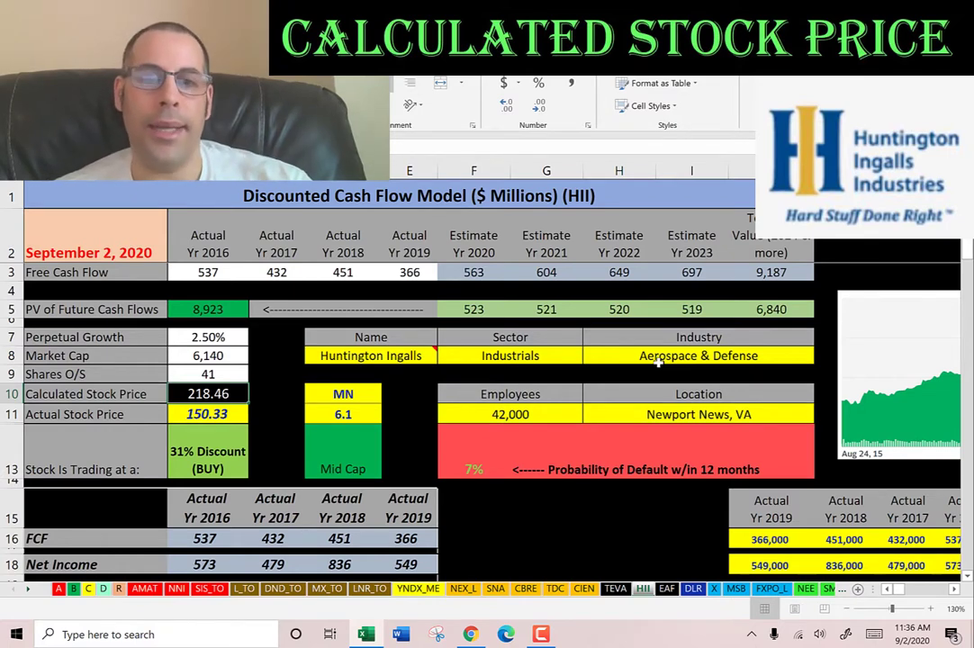
Close the enlarged HII chart and scroll to the Cost of Debt, CAPM and WACC rows
click(901, 388)
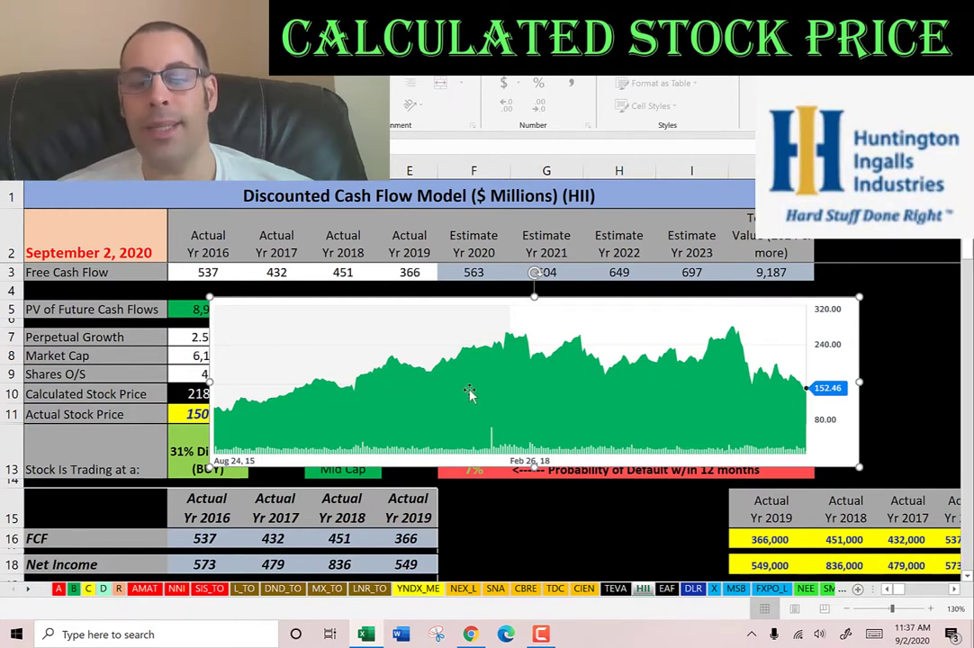
scroll(433, 376, down, 8)
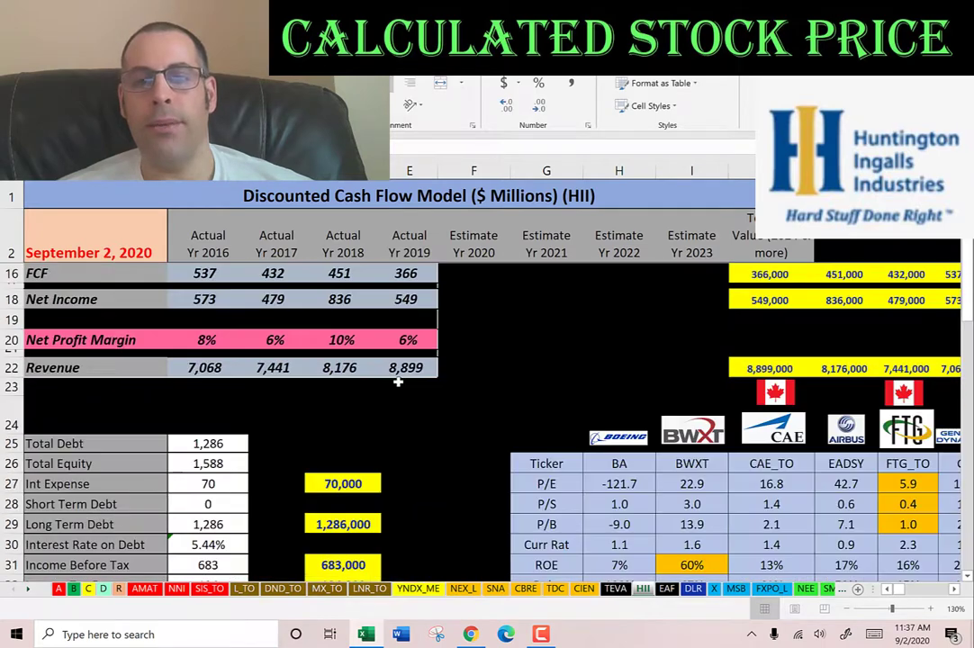
scroll(399, 379, down, 1)
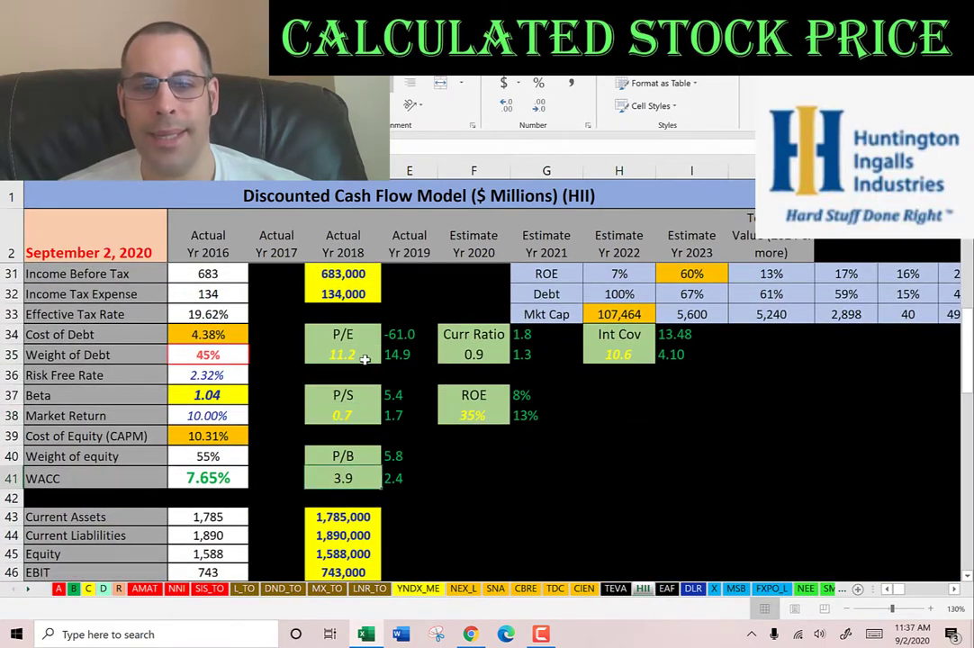
Check the P/E box (EPS 13.44), the P/S box (sales per share 217.88) and P/B result 3.9
scroll(348, 353, down, 5)
click(412, 359)
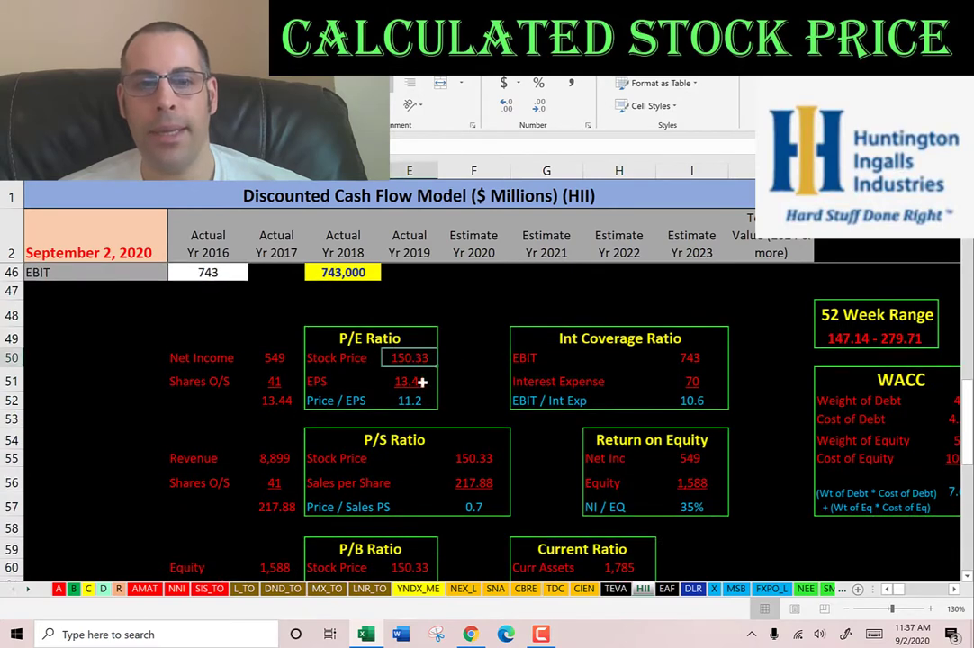
click(411, 380)
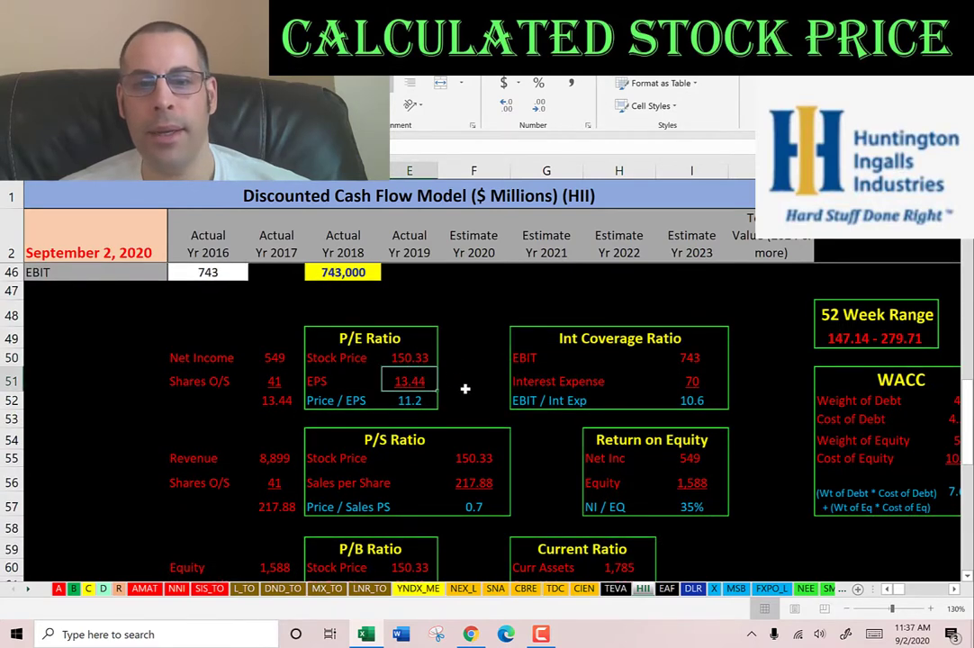
scroll(465, 387, down, 2)
click(466, 331)
click(466, 354)
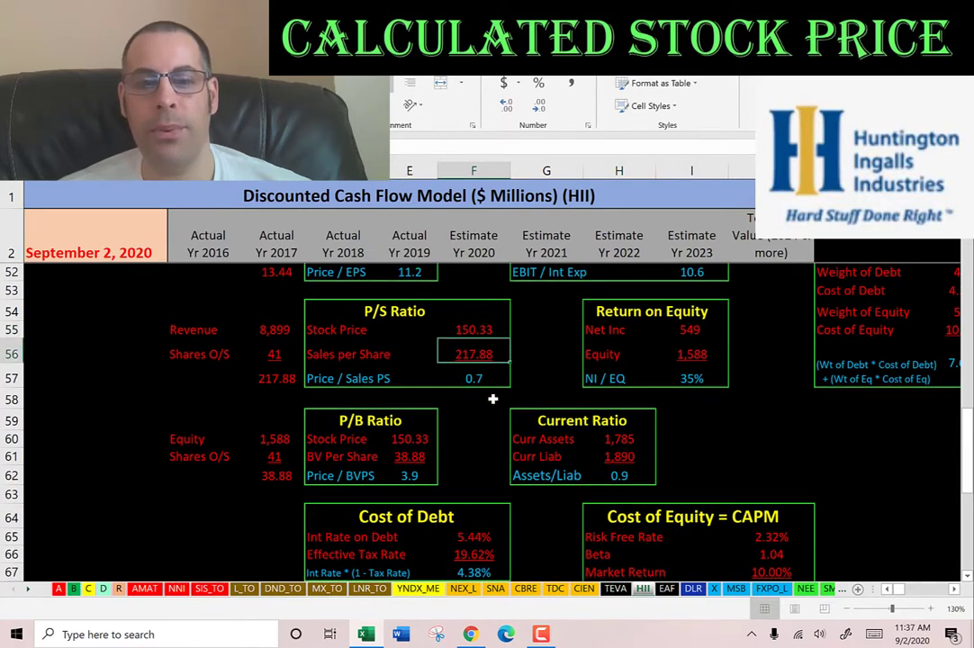
scroll(430, 395, down, 2)
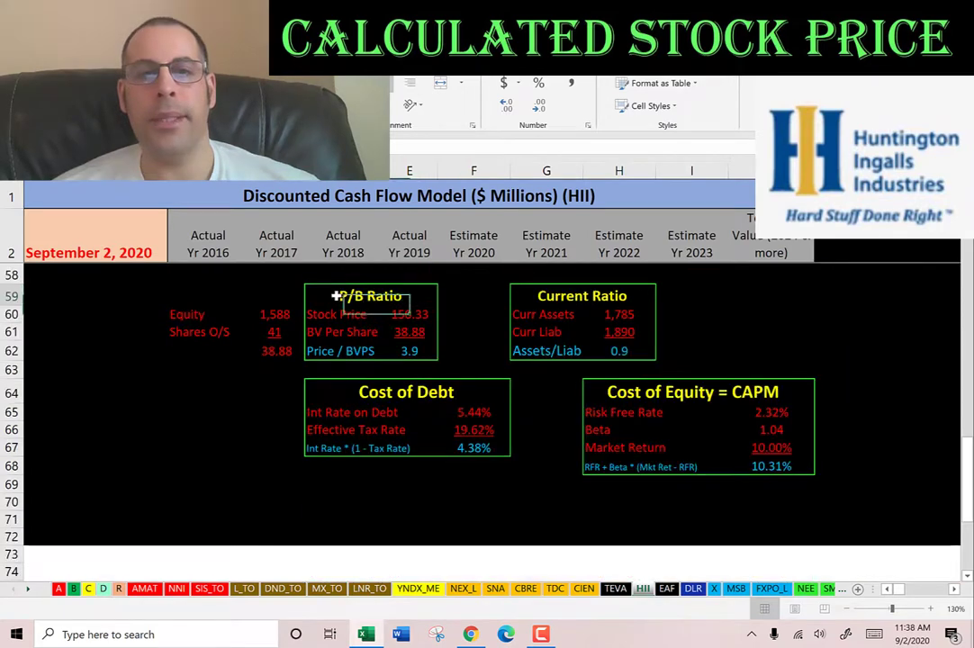
click(403, 315)
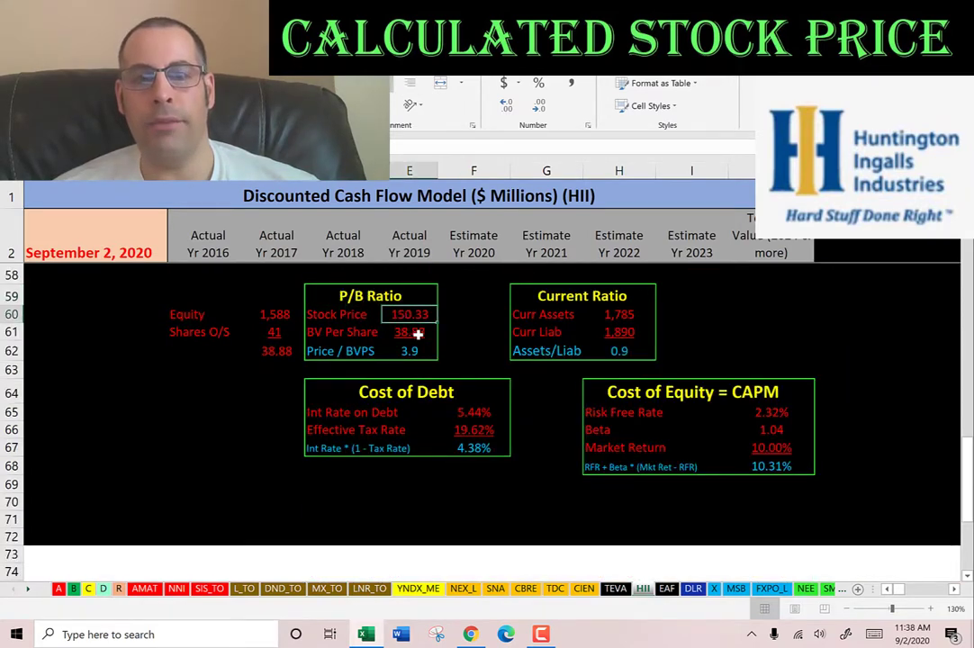
click(410, 349)
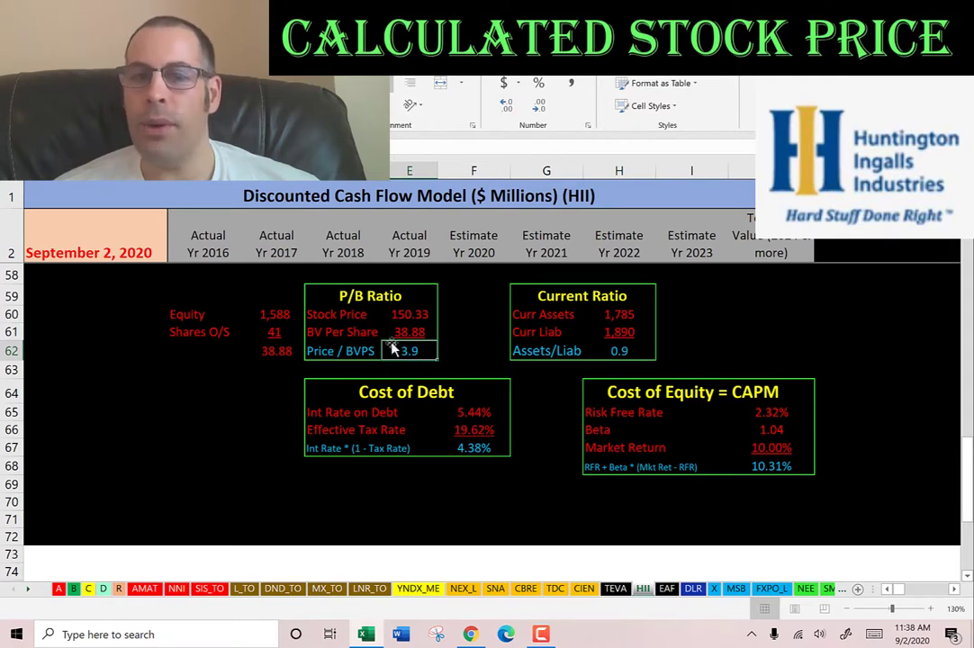
Check HII's 0.9 current ratio and 35% ROE, plus current assets 1,785 and liabilities 1,890
scroll(486, 392, up, 9)
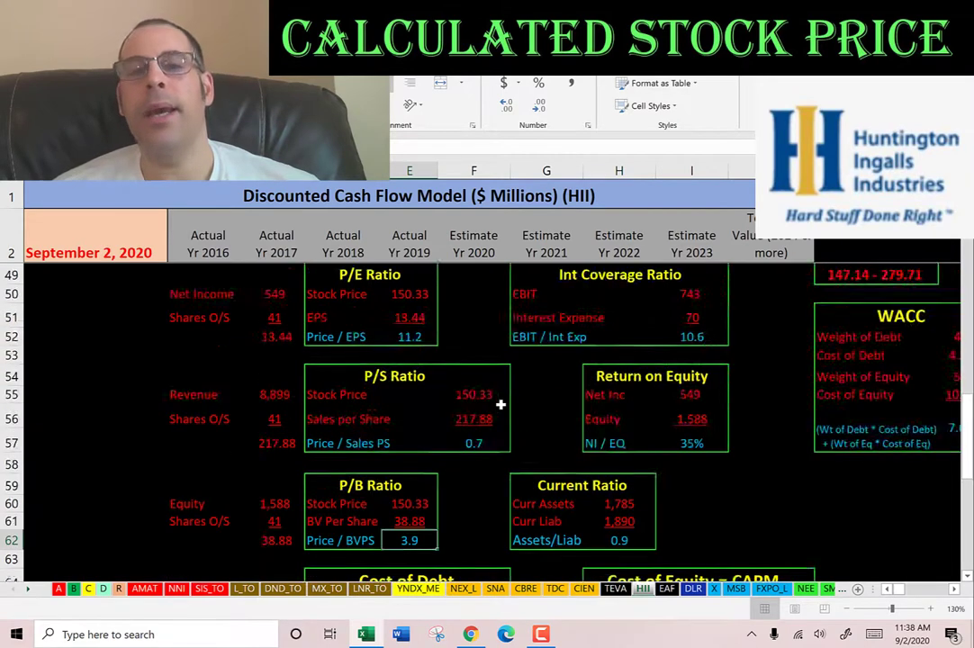
click(475, 356)
key(Down)
key(Down)
key(Down)
scroll(632, 419, down, 7)
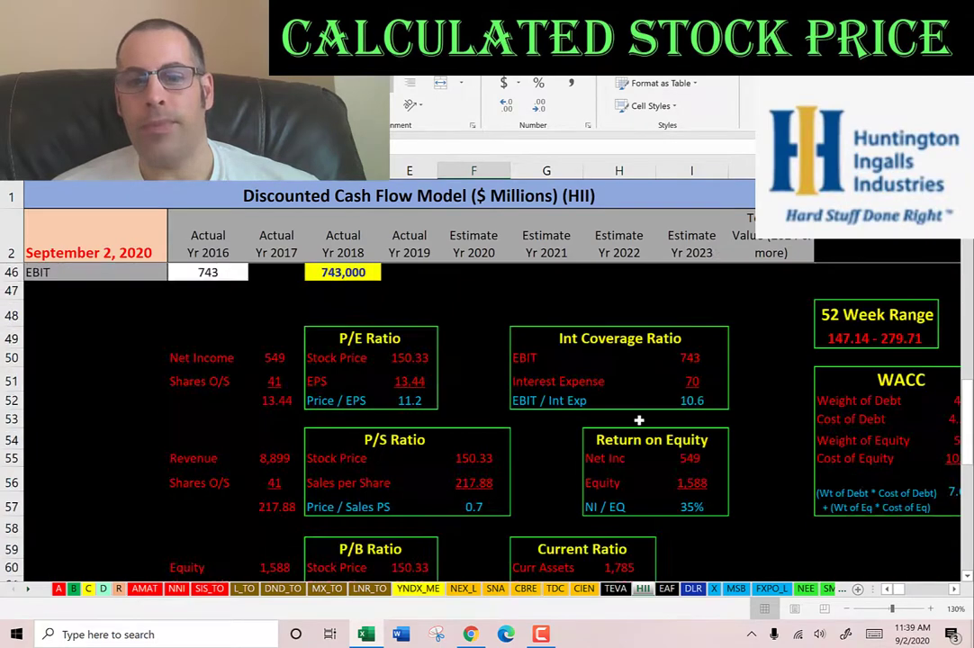
click(617, 440)
key(Down)
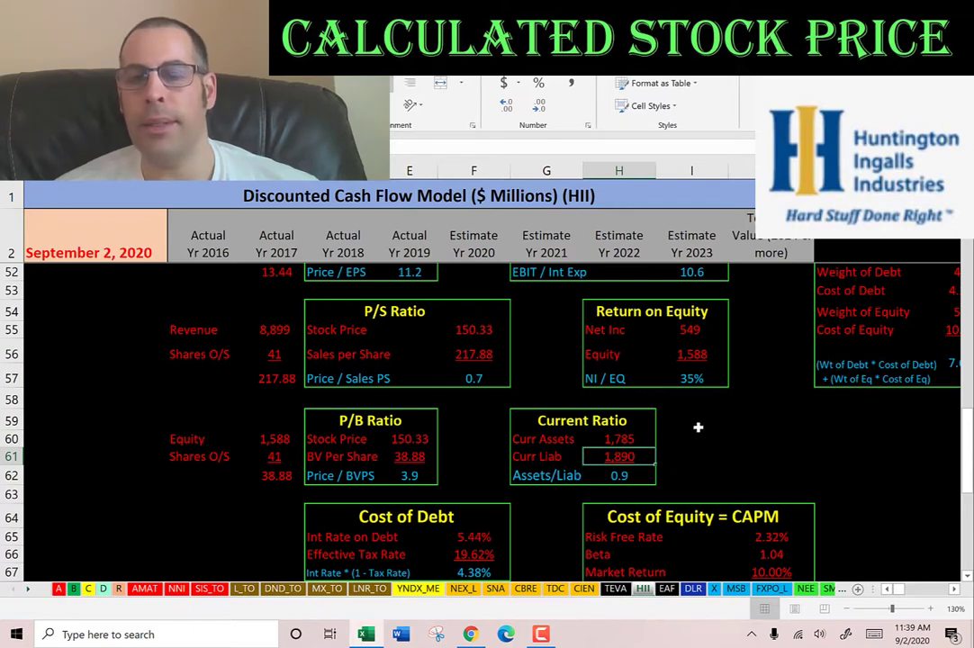
Check the ROE box's net income and 1,588 equity, and the coverage box's interest expense 70
scroll(697, 415, up, 1)
click(687, 396)
click(681, 420)
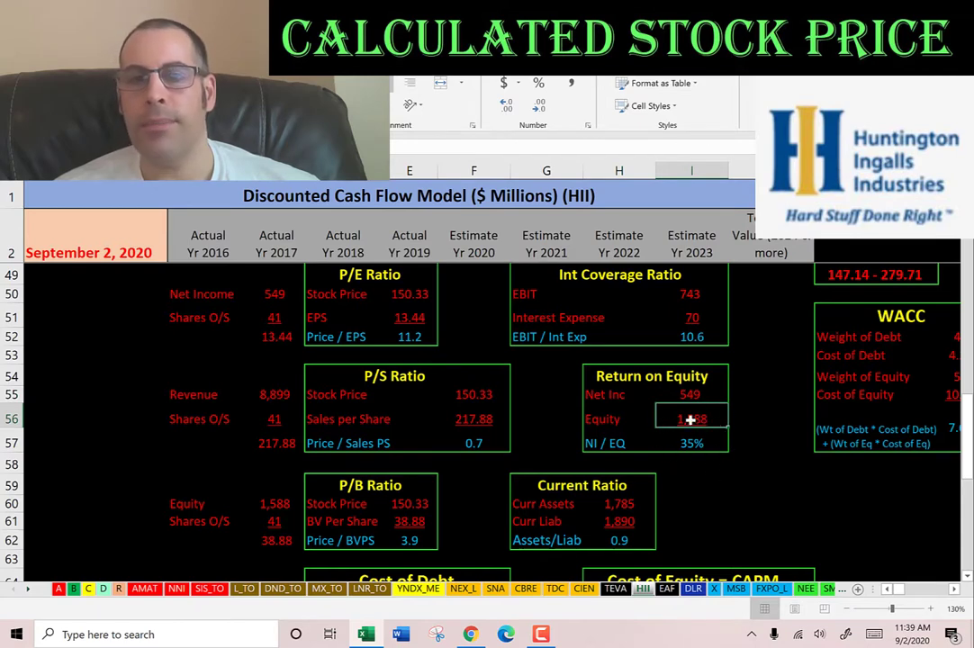
scroll(691, 420, up, 1)
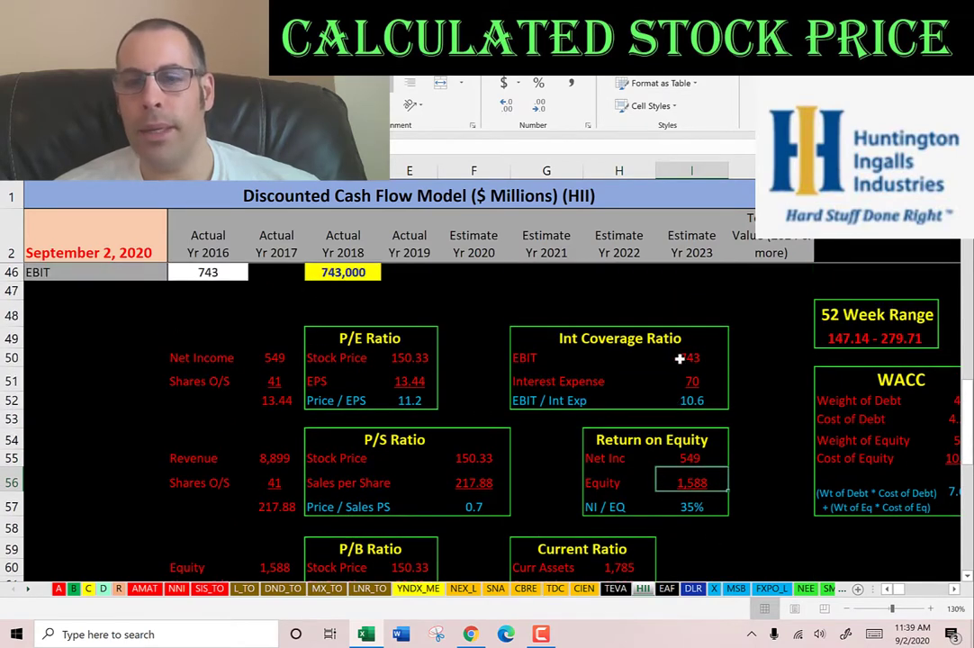
click(690, 380)
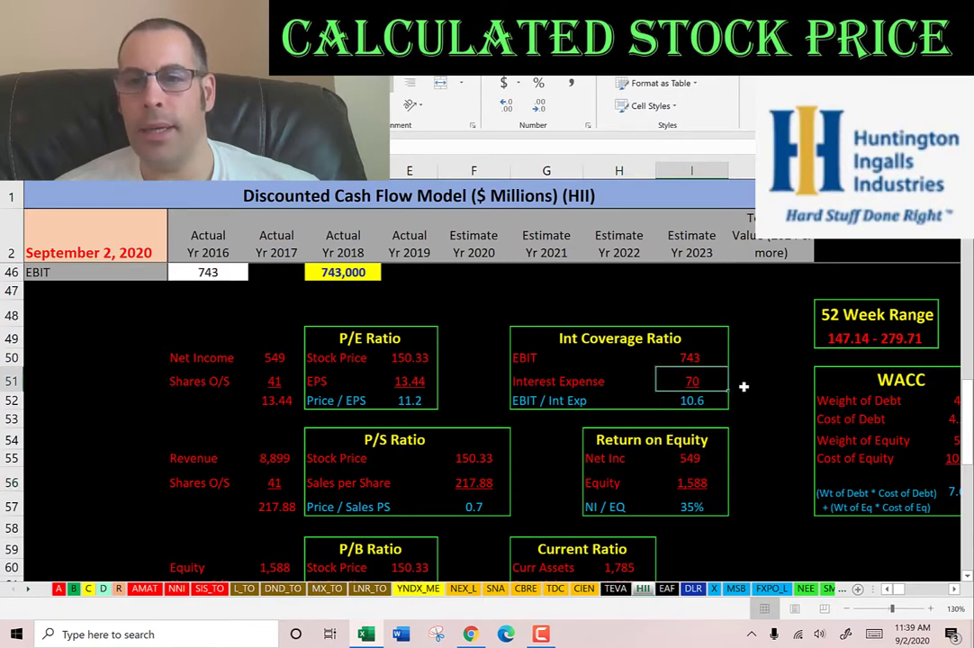
scroll(709, 428, up, 9)
scroll(147, 430, right, 4)
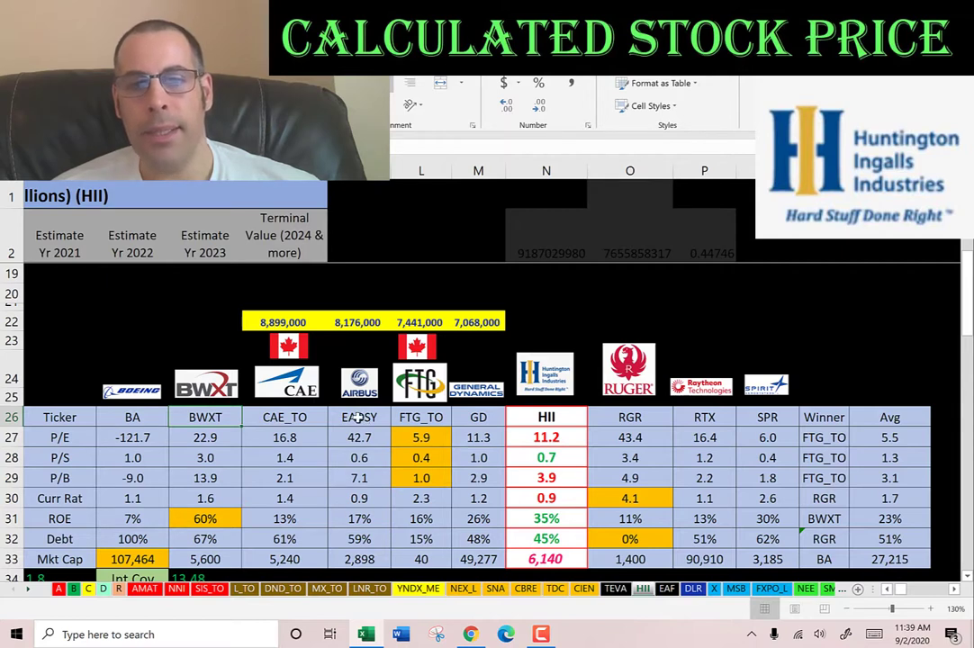
Compare HII's 0.7 P/S against peers GD, RTX and SPR and the 5.5 average P/E
click(480, 417)
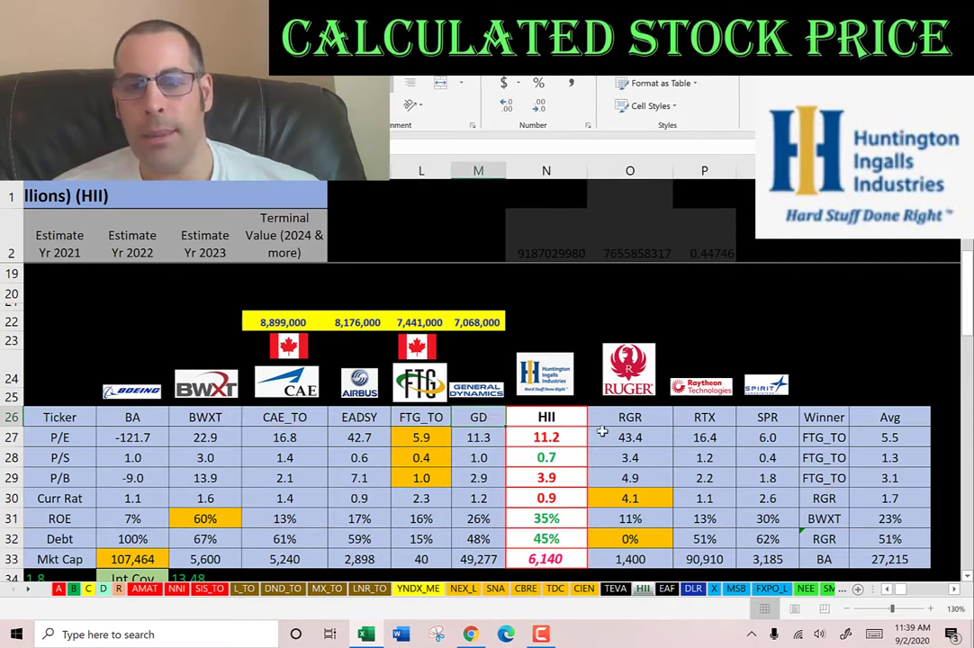
click(705, 417)
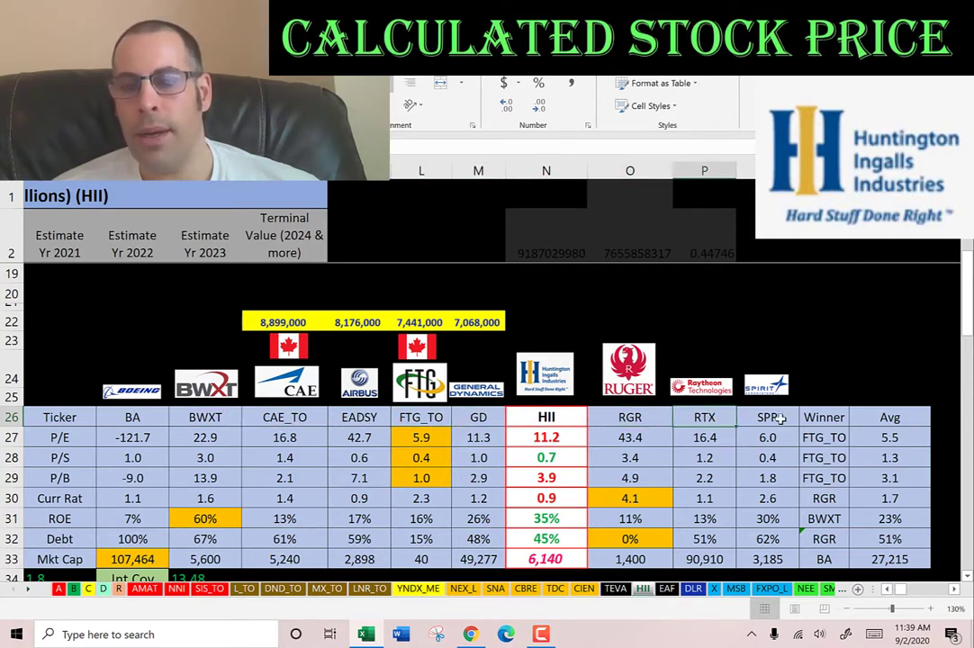
click(771, 415)
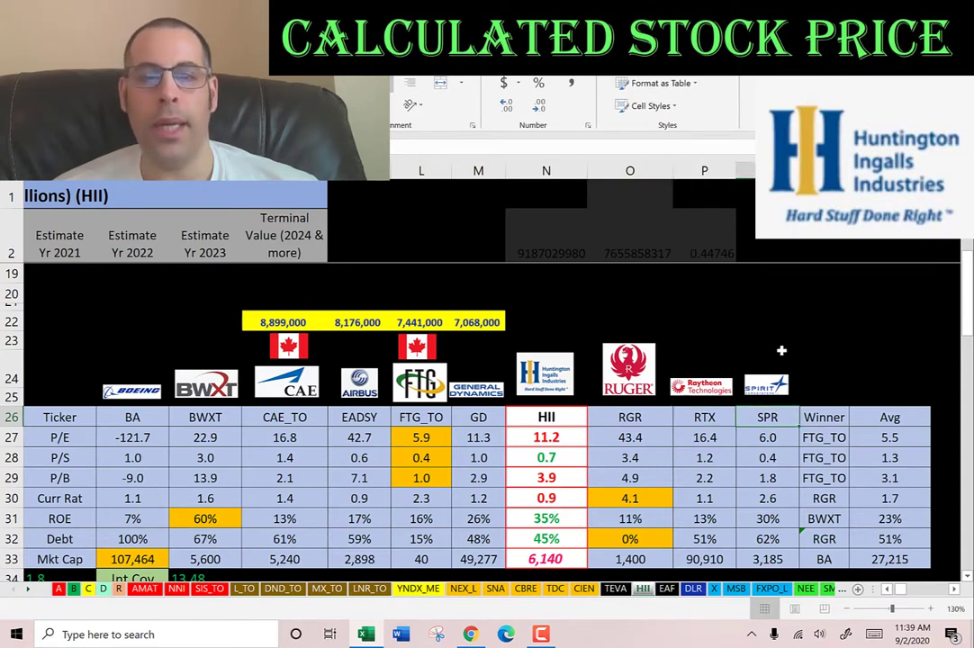
click(546, 458)
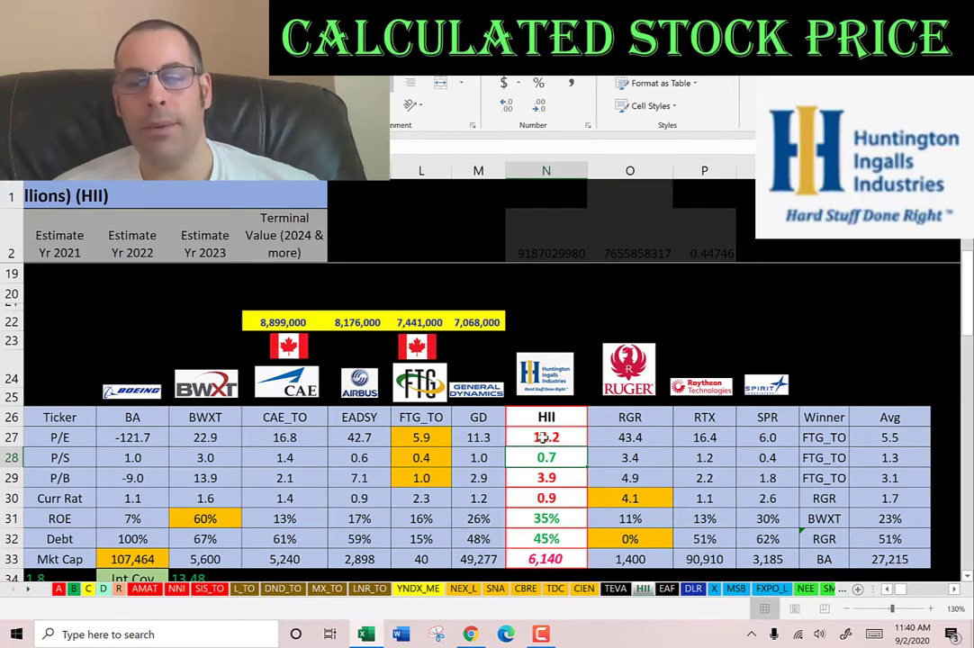
click(889, 437)
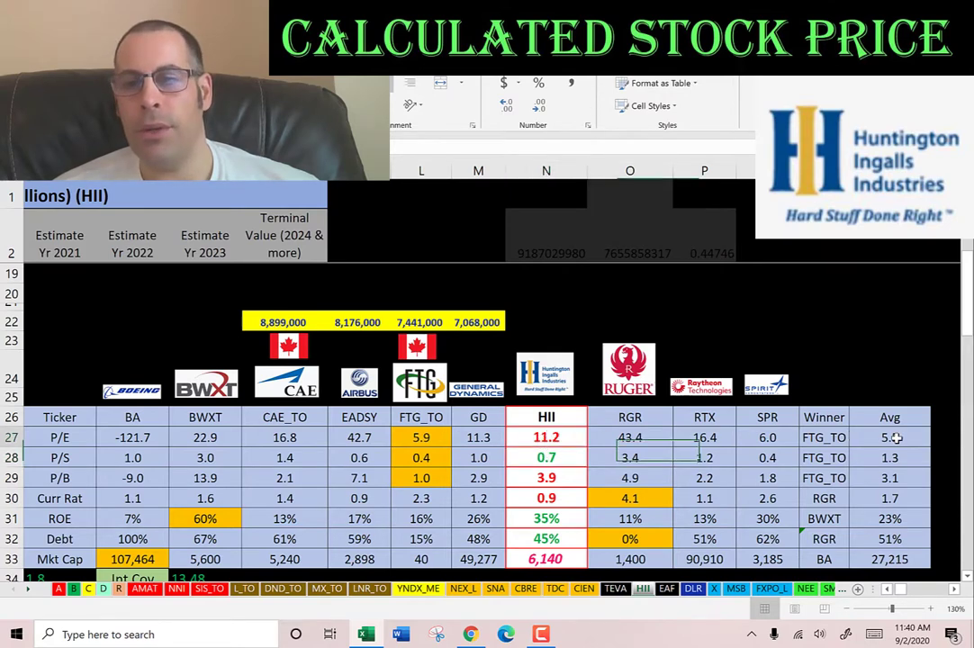
click(547, 457)
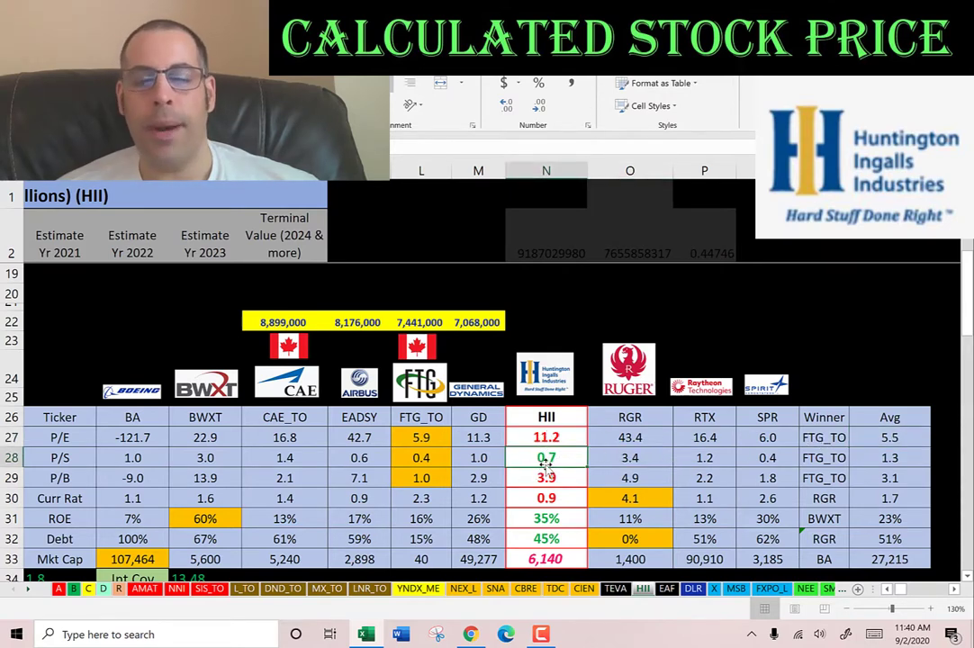
Check HII's 3.9 P/B, 0.9 current ratio and 35% ROE, then go to the EAF sheet
click(538, 478)
click(546, 498)
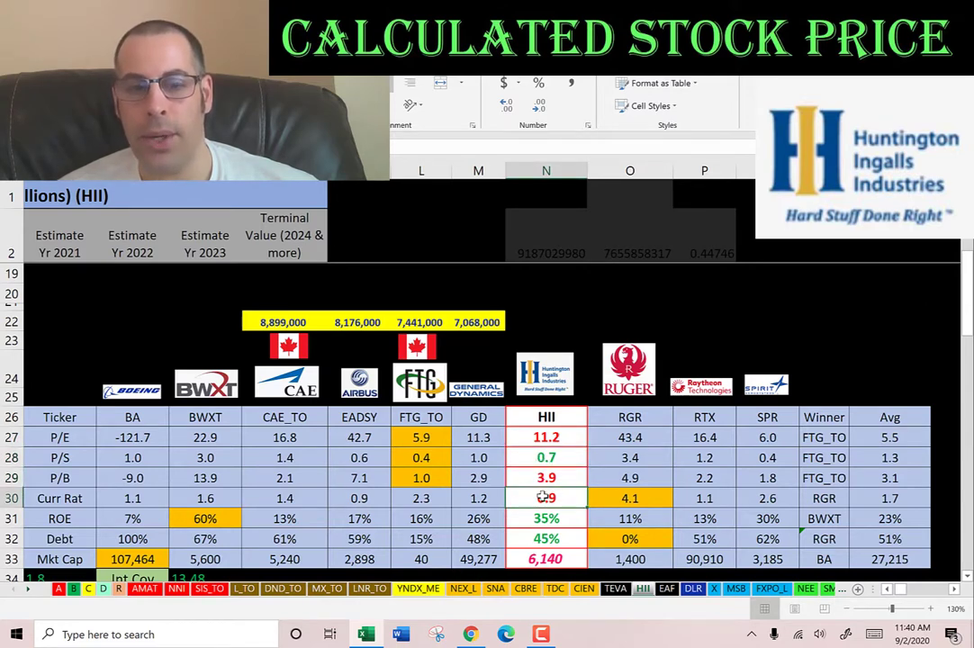
click(538, 519)
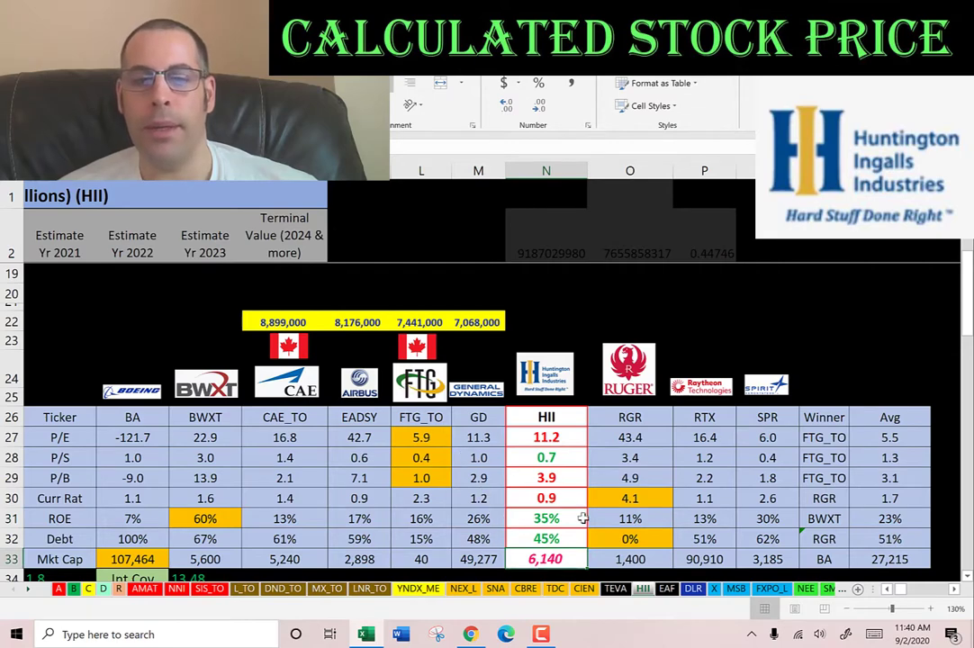
click(665, 587)
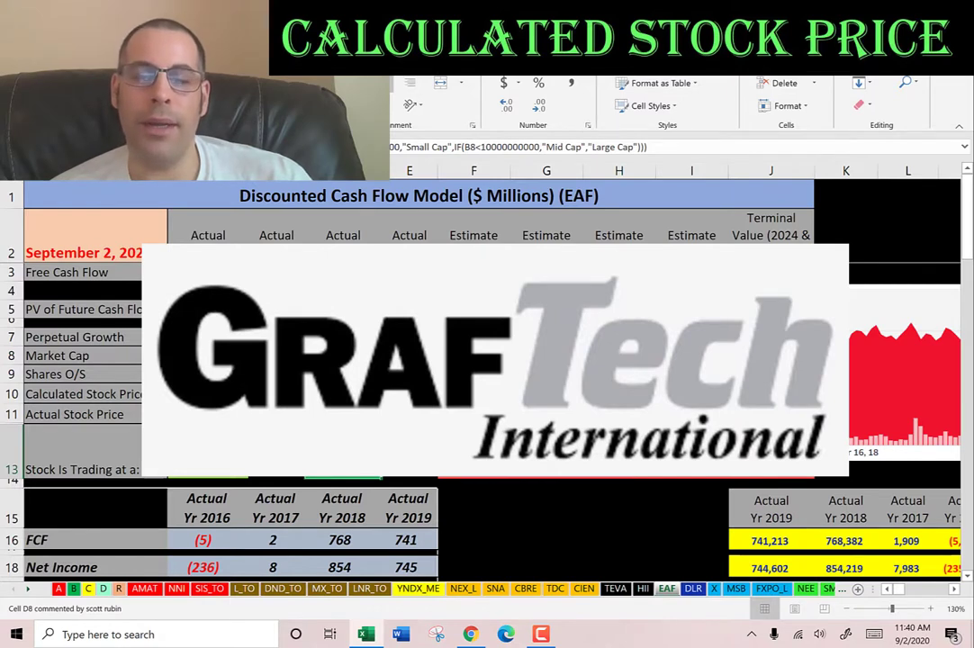
key(Down)
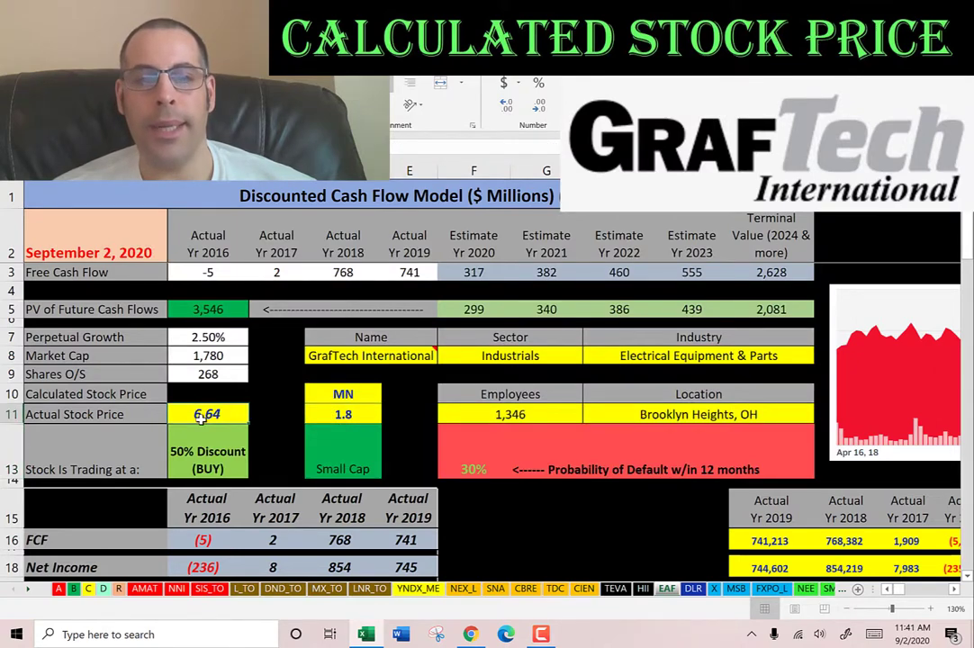
scroll(256, 350, down, 4)
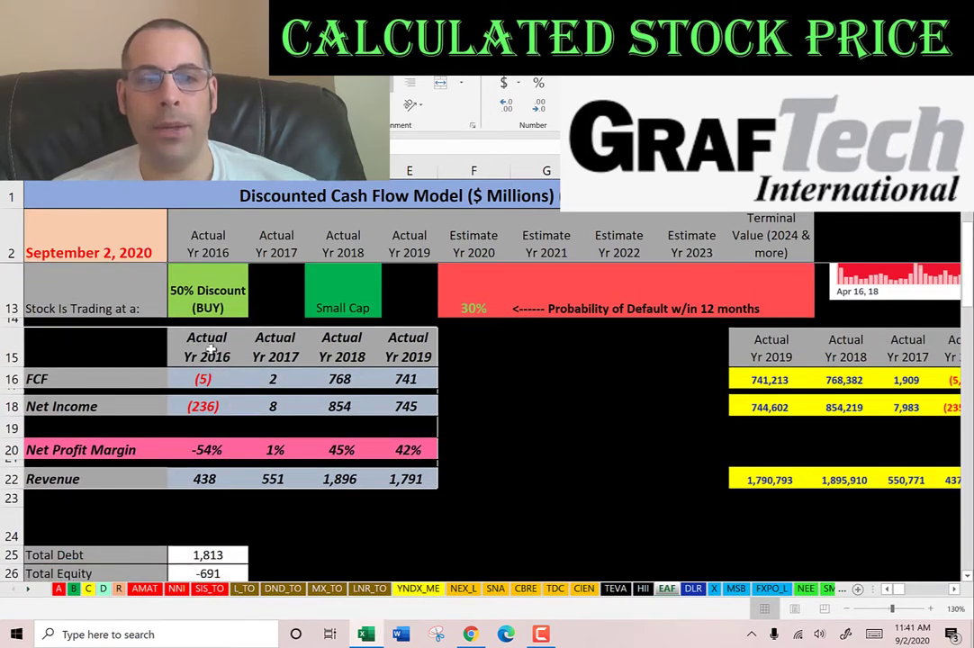
click(271, 379)
click(411, 378)
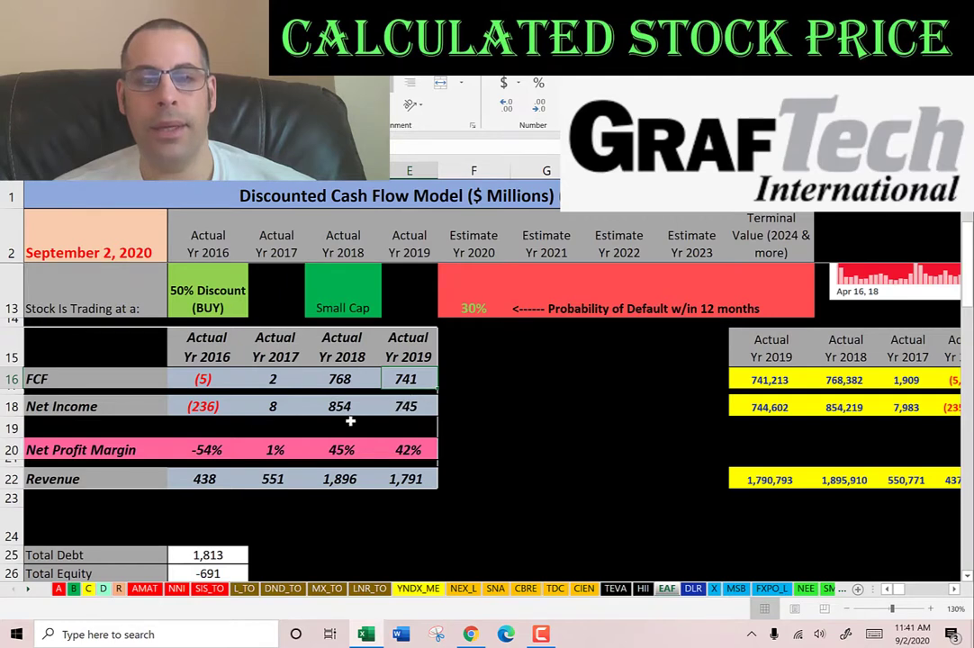
click(205, 479)
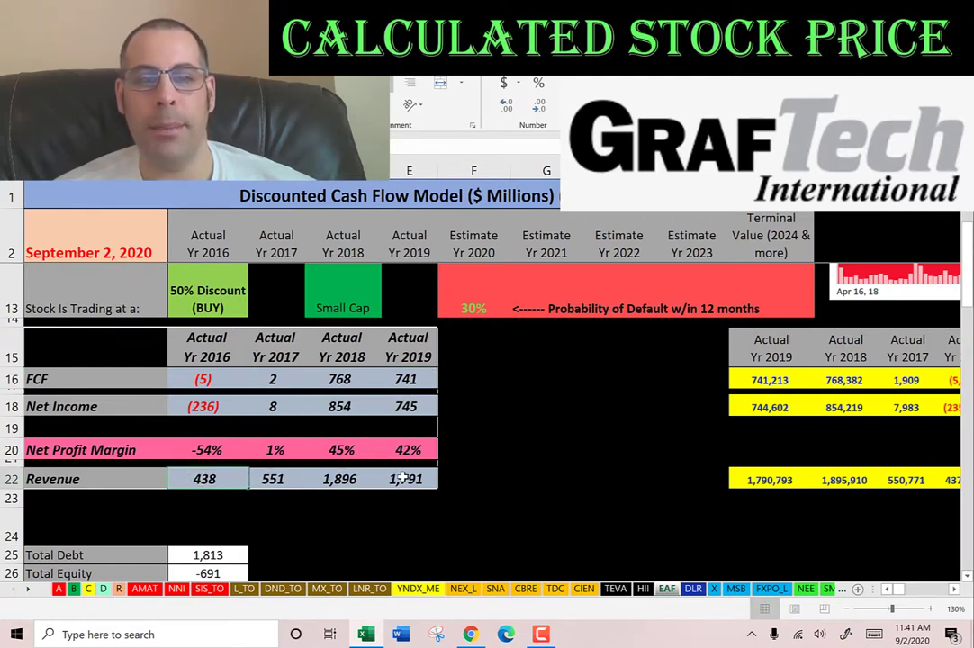
scroll(206, 350, down, 3)
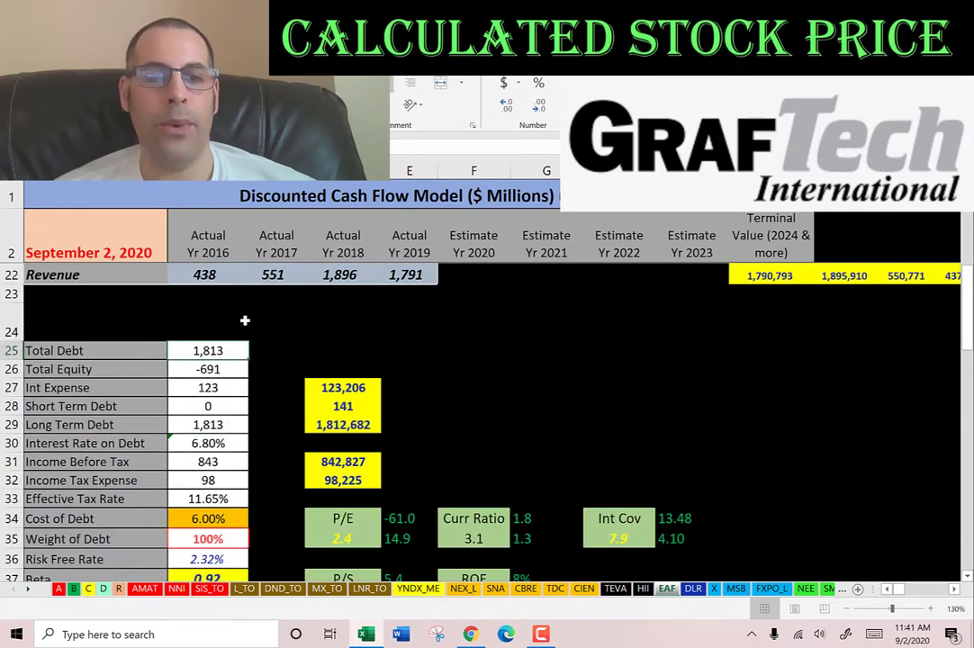
click(202, 446)
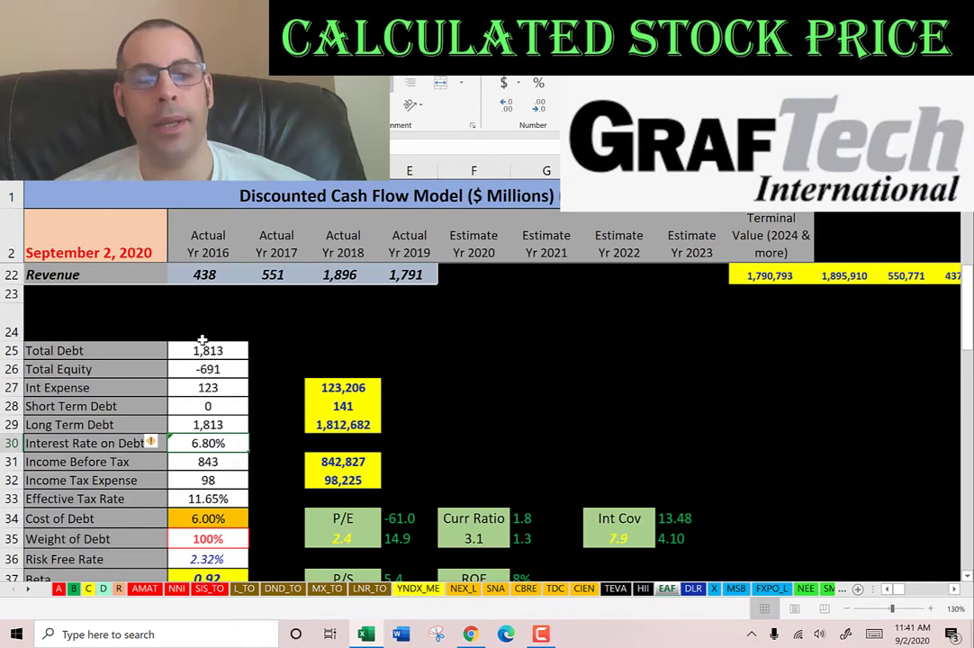
scroll(199, 339, down, 1)
click(221, 438)
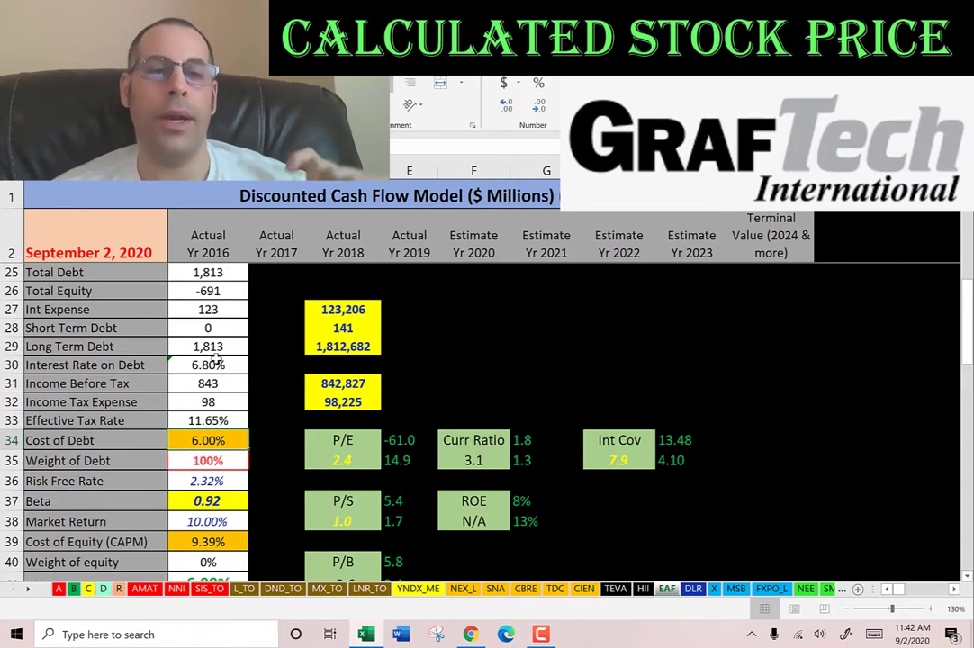
scroll(217, 360, down, 2)
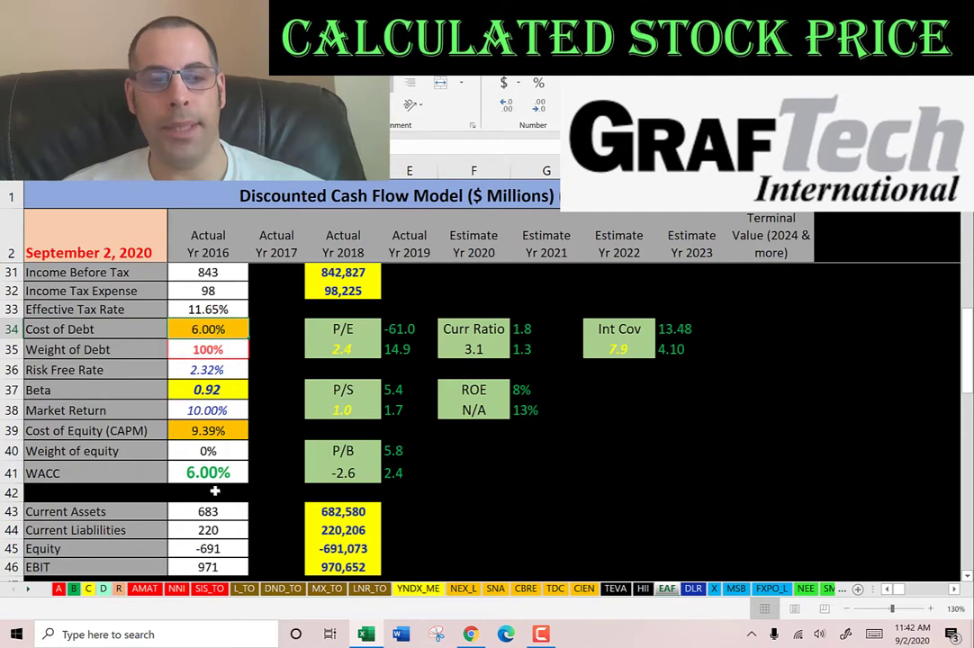
click(209, 472)
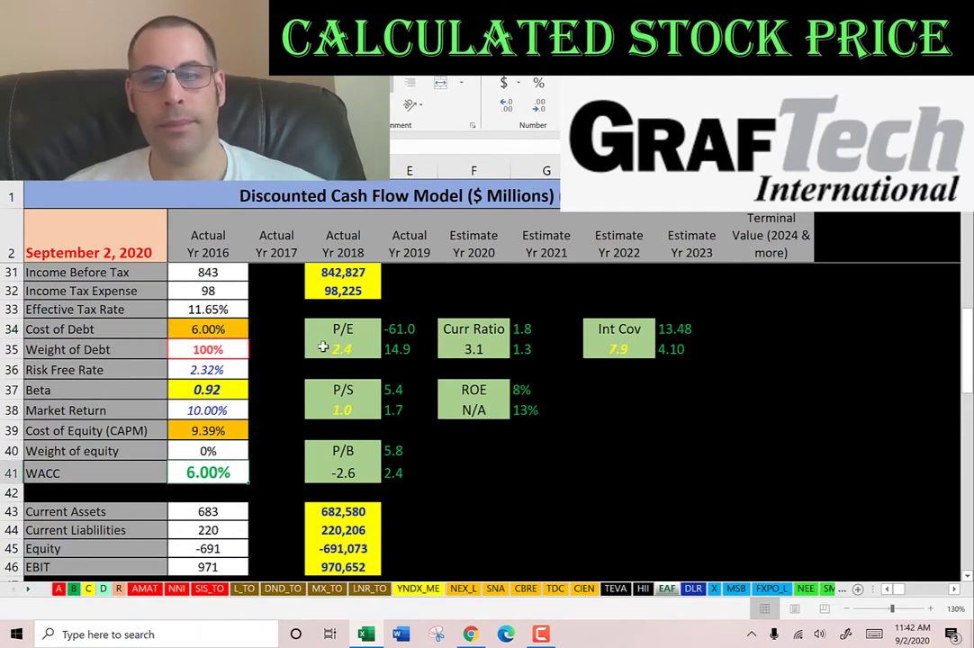
Review EAF's 2023 free cash flow, total PV of future cash flows and shares outstanding
scroll(323, 347, up, 9)
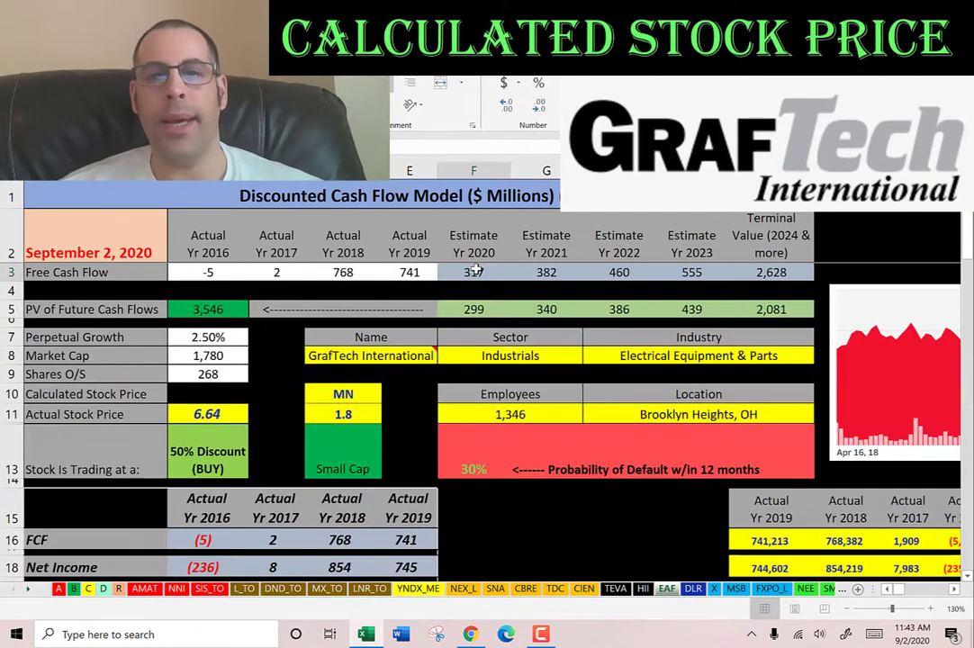
click(687, 272)
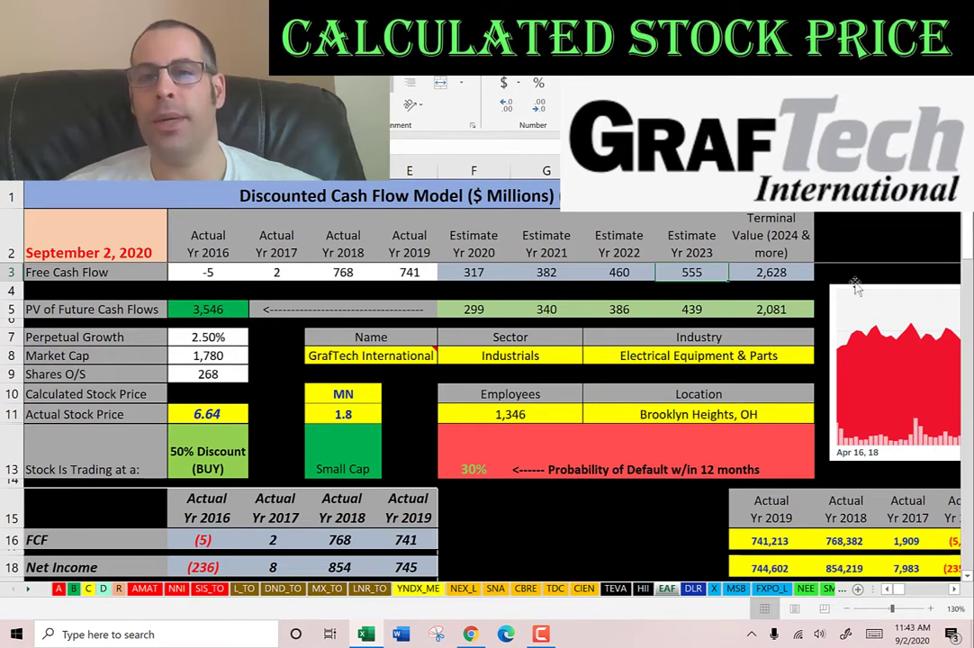
drag(747, 310, 459, 304)
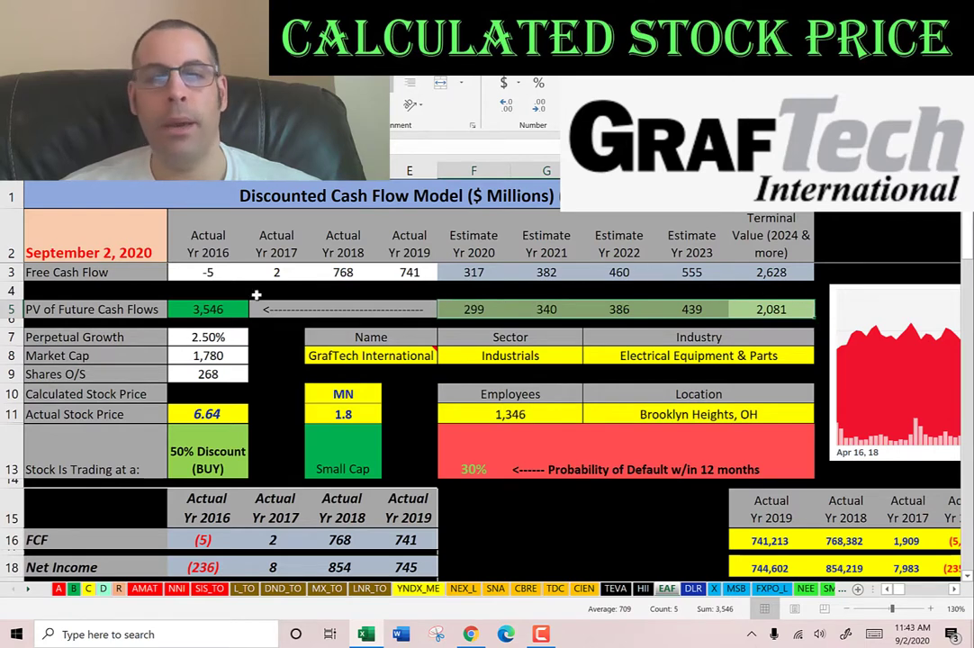
click(210, 310)
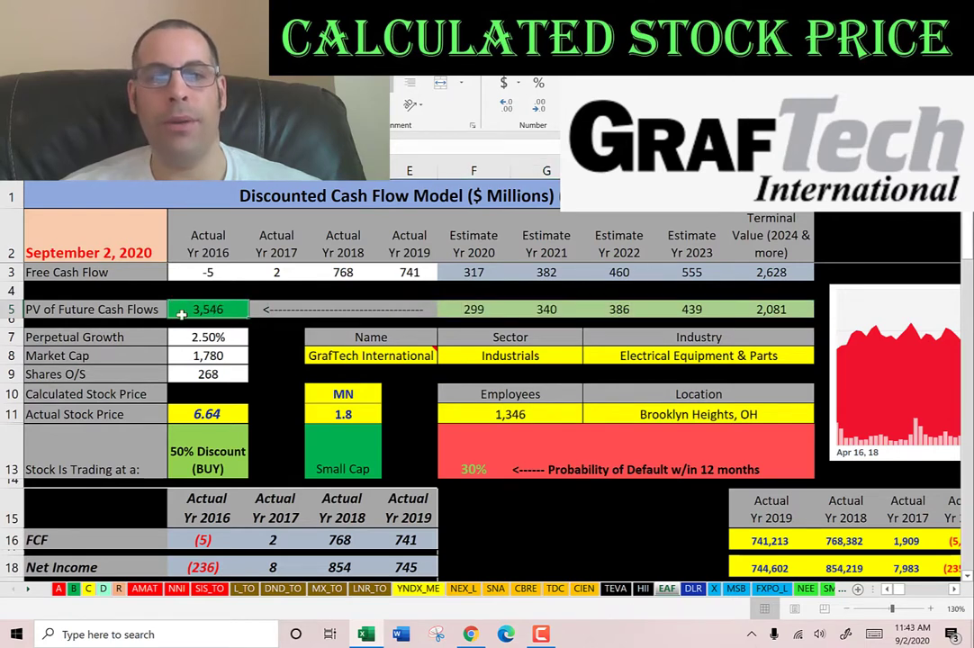
click(200, 372)
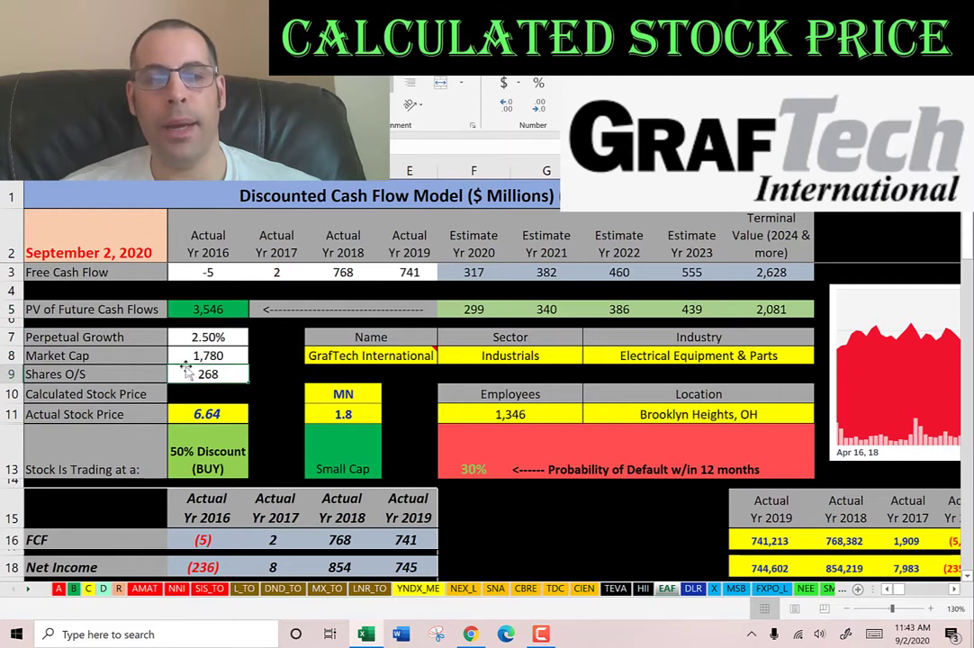
Fill in the Calculated Stock Price cell (13.23 vs 6.64 actual) and check the discount verdict formula
click(200, 394)
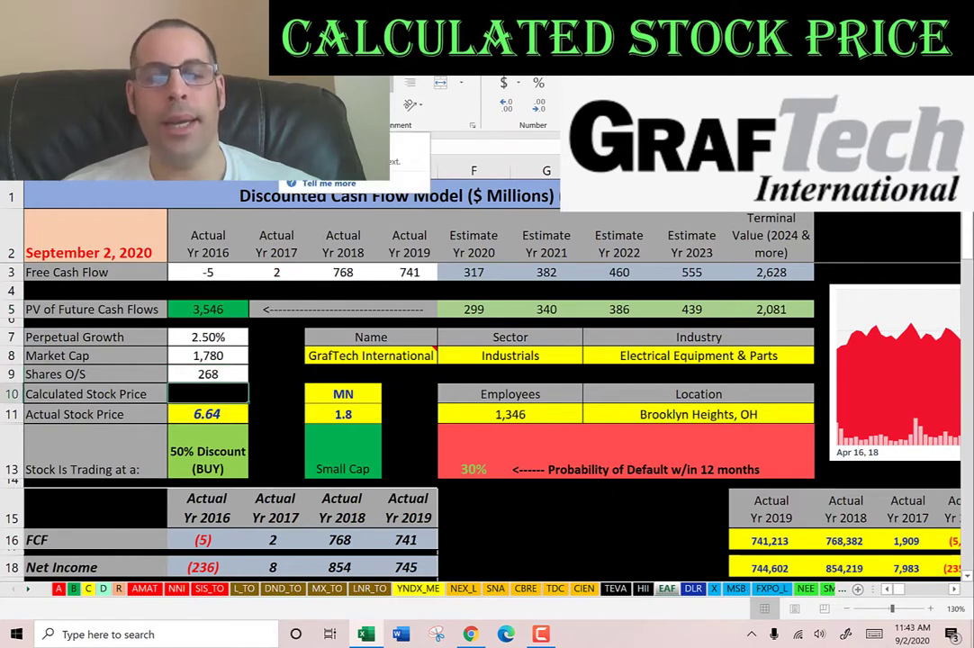
click(274, 103)
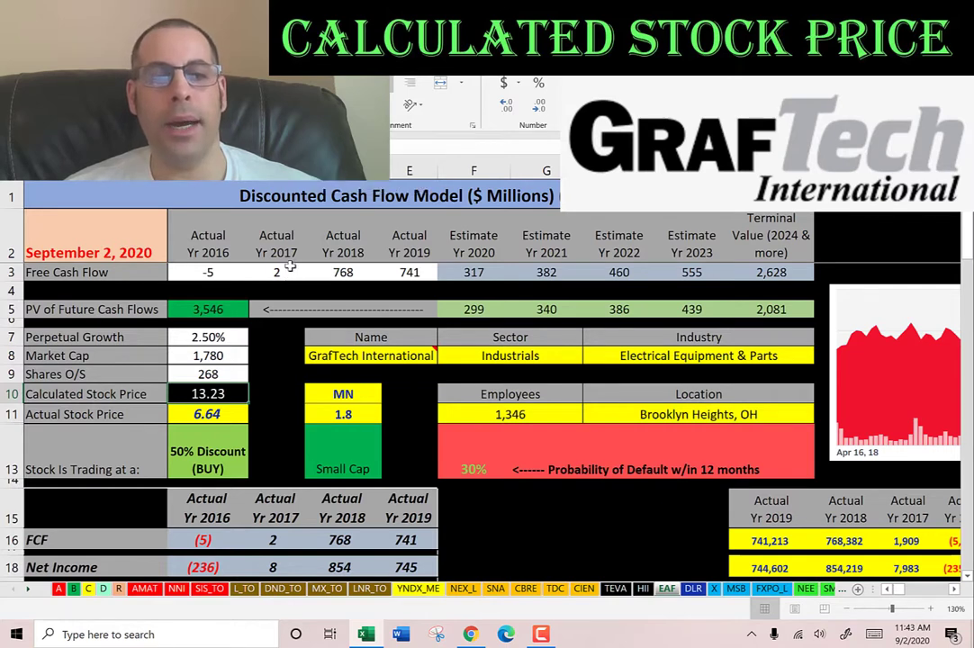
click(218, 460)
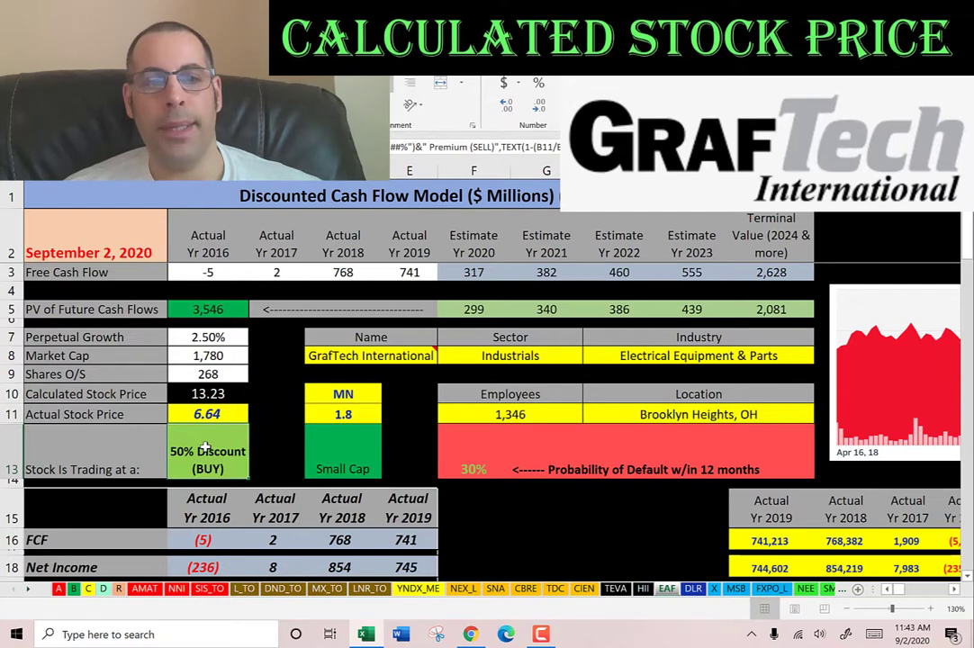
key(alt+Tab)
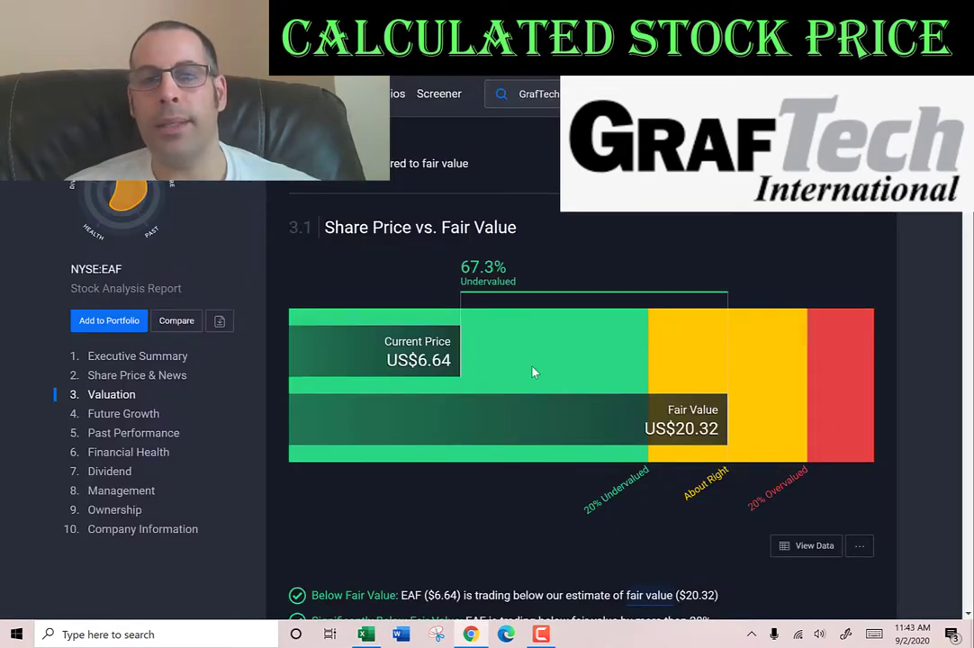
Back in the EAF spreadsheet, enlarge the stock price chart ending at the 6.64 price
key(alt+Tab)
click(558, 419)
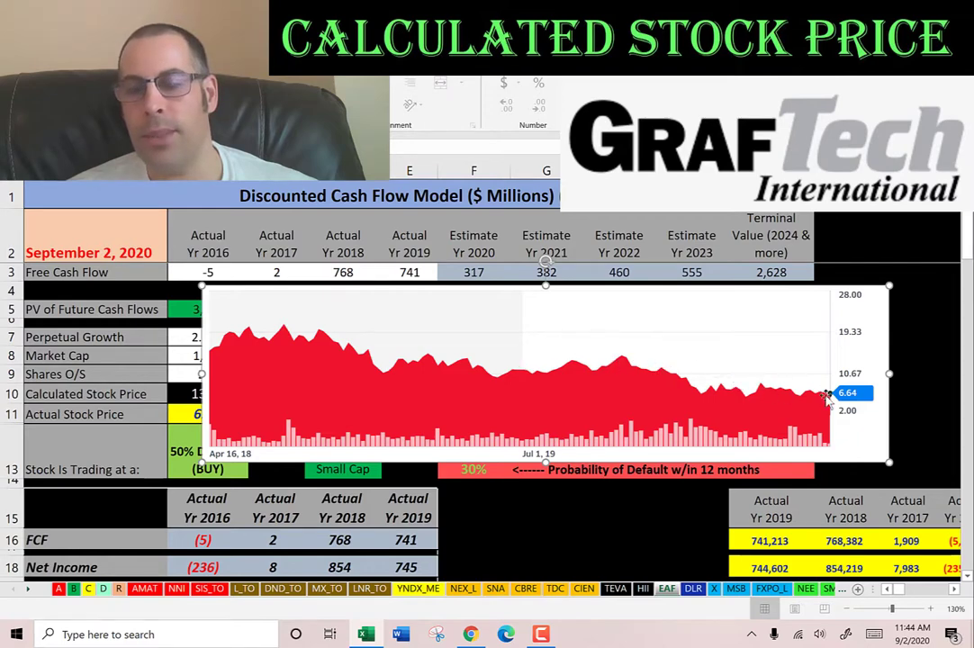
Delete the enlarged chart and inspect the P/S 1.0 and P/B ratio cells
drag(622, 333, 620, 333)
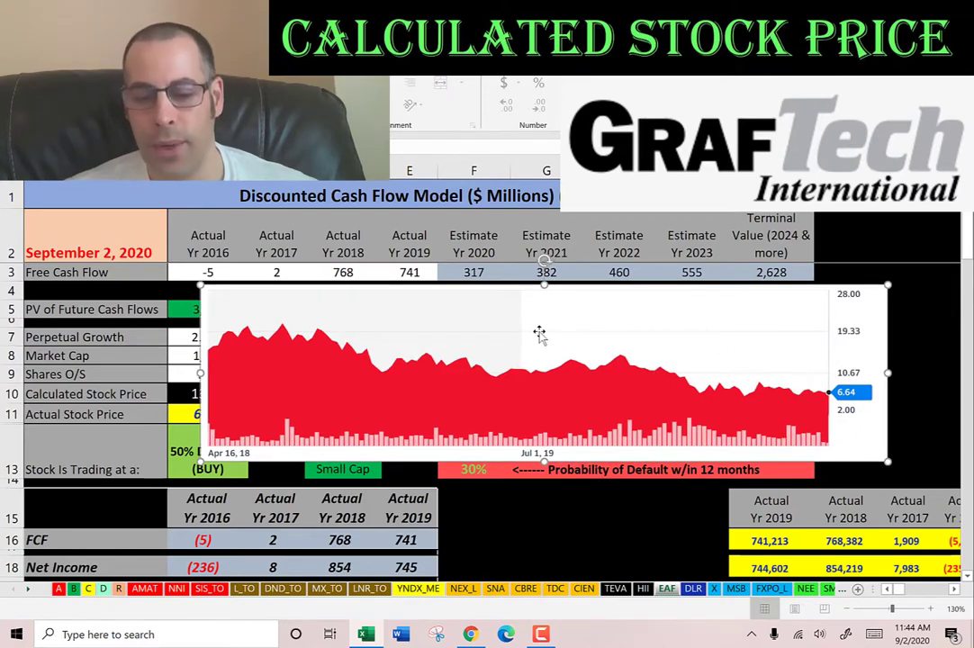
key(Delete)
scroll(450, 318, down, 8)
scroll(450, 319, down, 1)
click(343, 408)
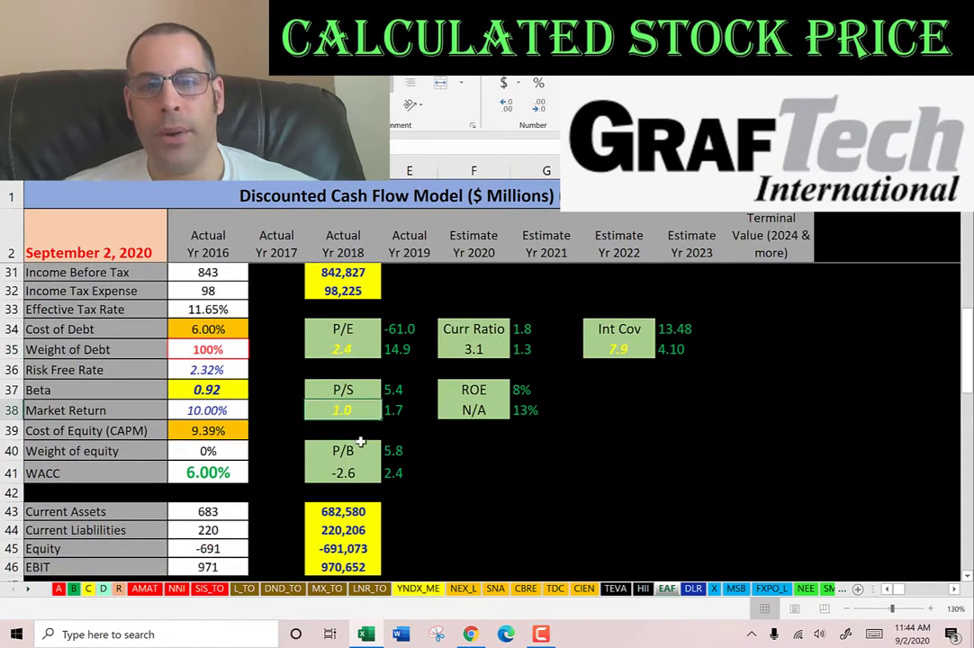
click(348, 470)
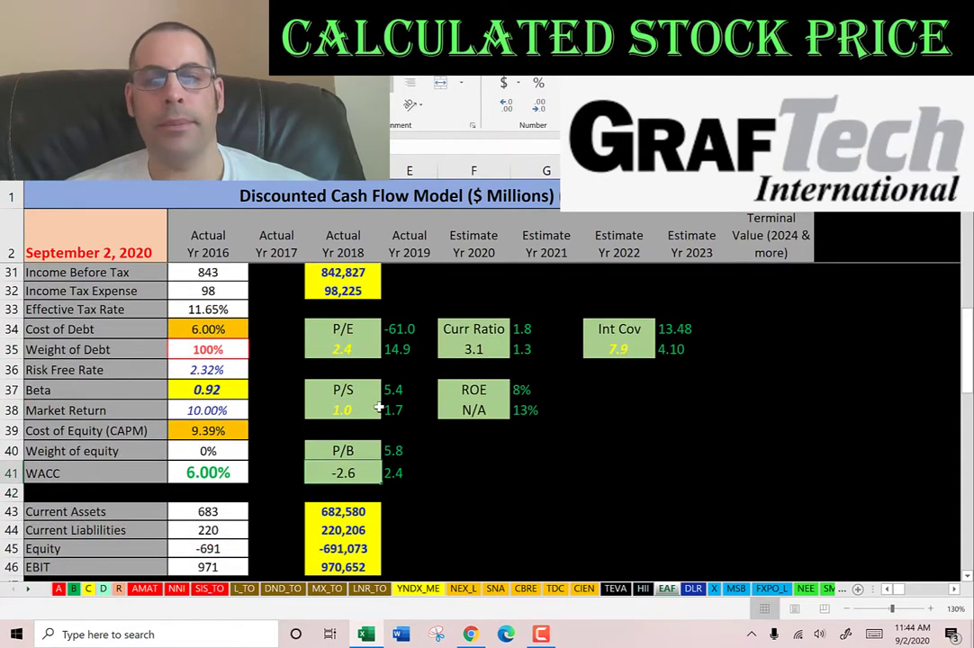
Check the P/E 2.4 and P/S inputs, plus the −691 equity used for P/B
scroll(379, 408, down, 7)
scroll(398, 376, up, 2)
click(396, 349)
click(414, 370)
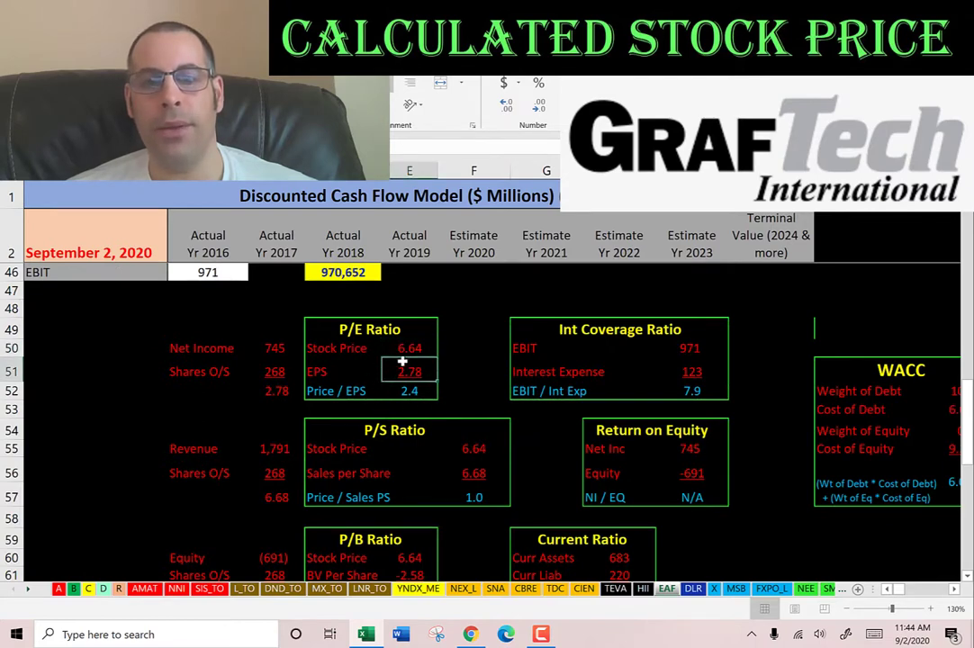
scroll(376, 310, down, 2)
click(487, 330)
click(484, 353)
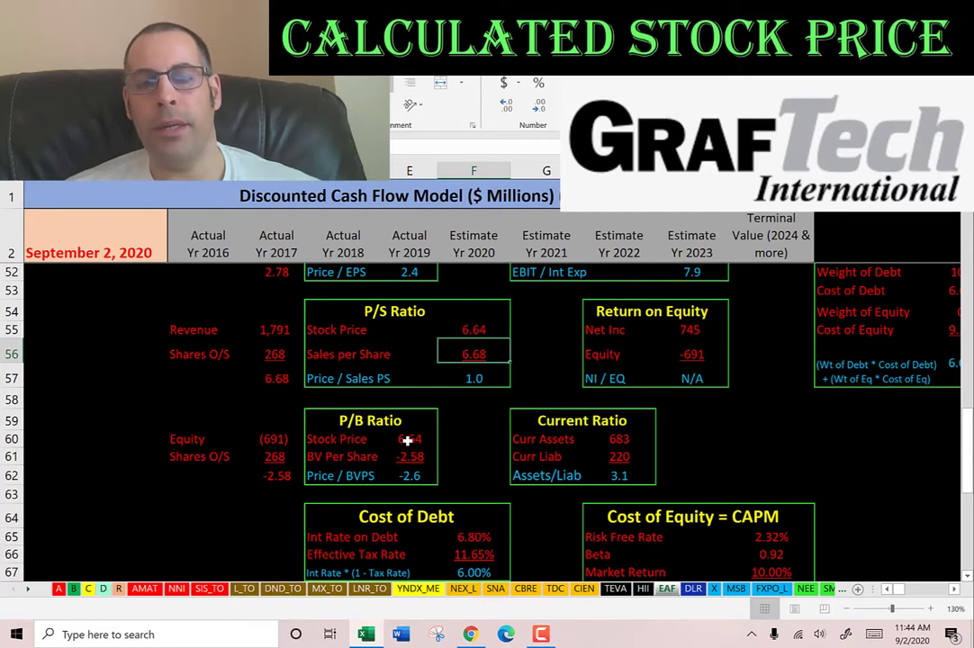
click(272, 440)
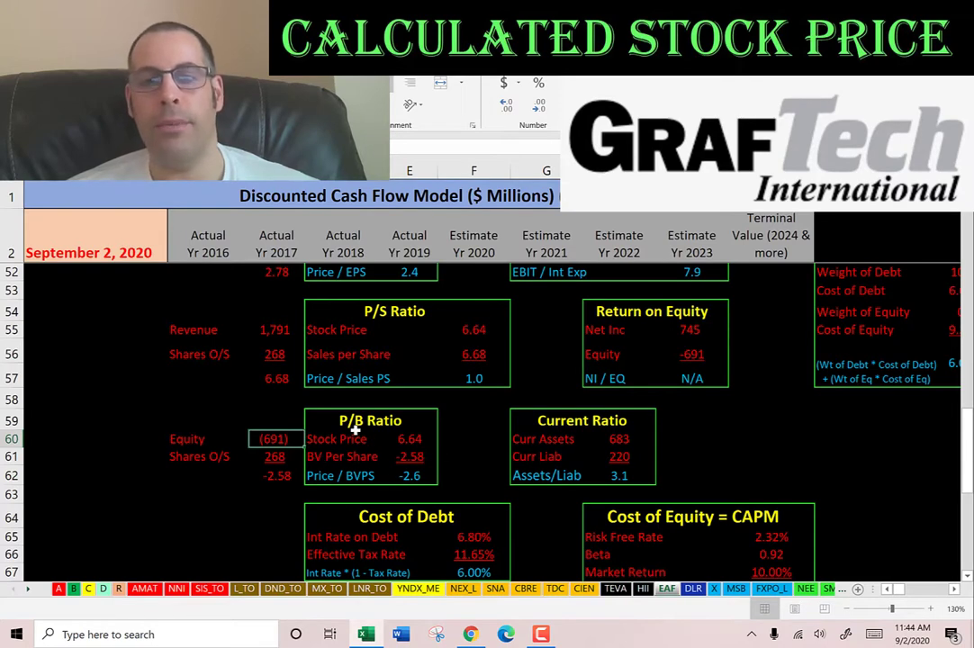
Inspect the current ratio, the 7.9 interest coverage and the current liabilities figure
scroll(516, 416, up, 7)
click(478, 351)
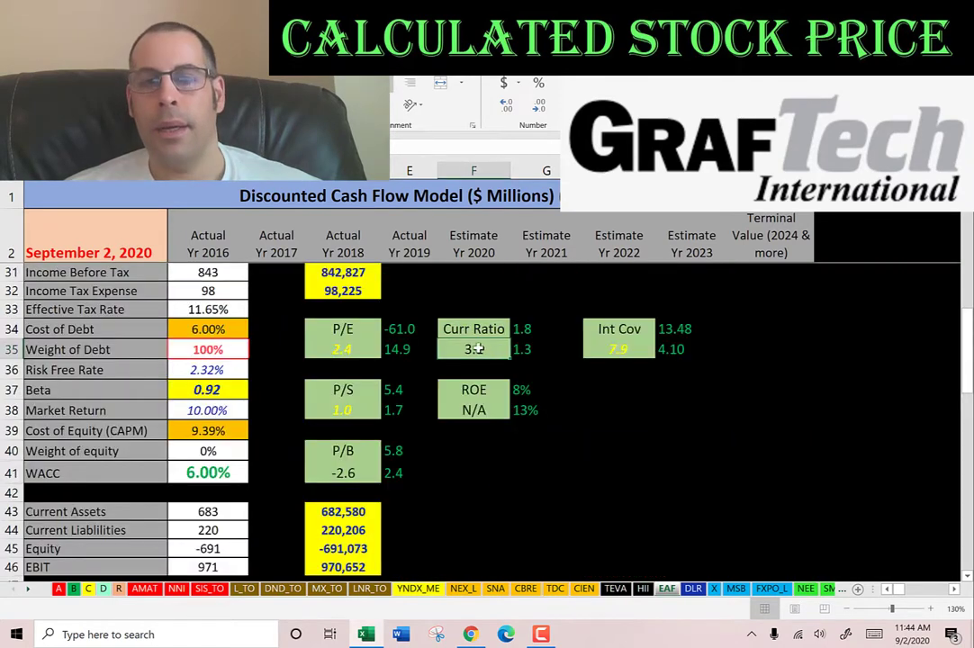
click(625, 349)
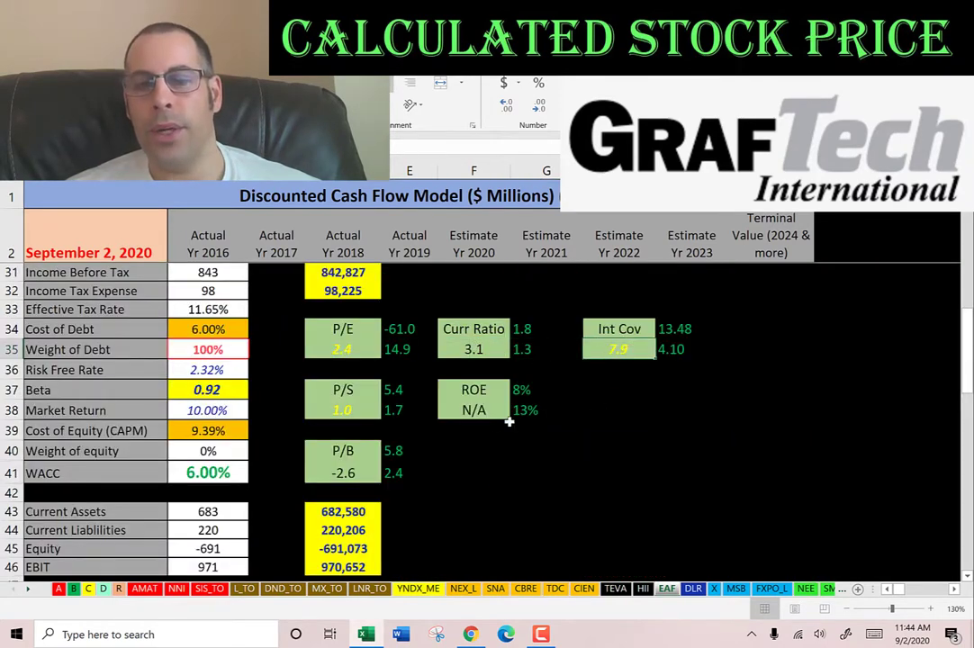
click(476, 405)
scroll(561, 419, down, 7)
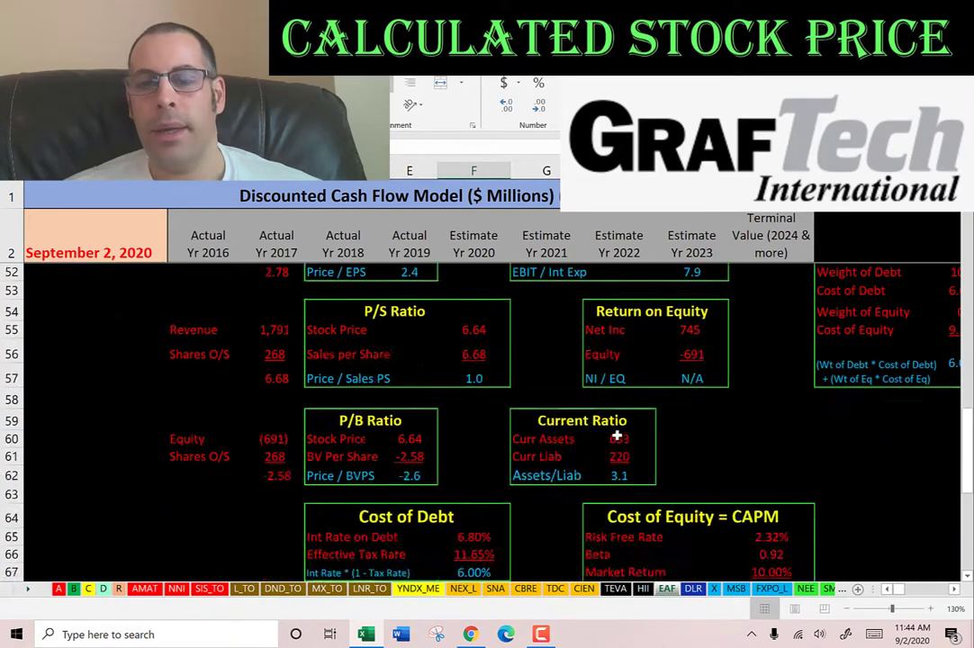
drag(616, 457, 614, 481)
click(616, 462)
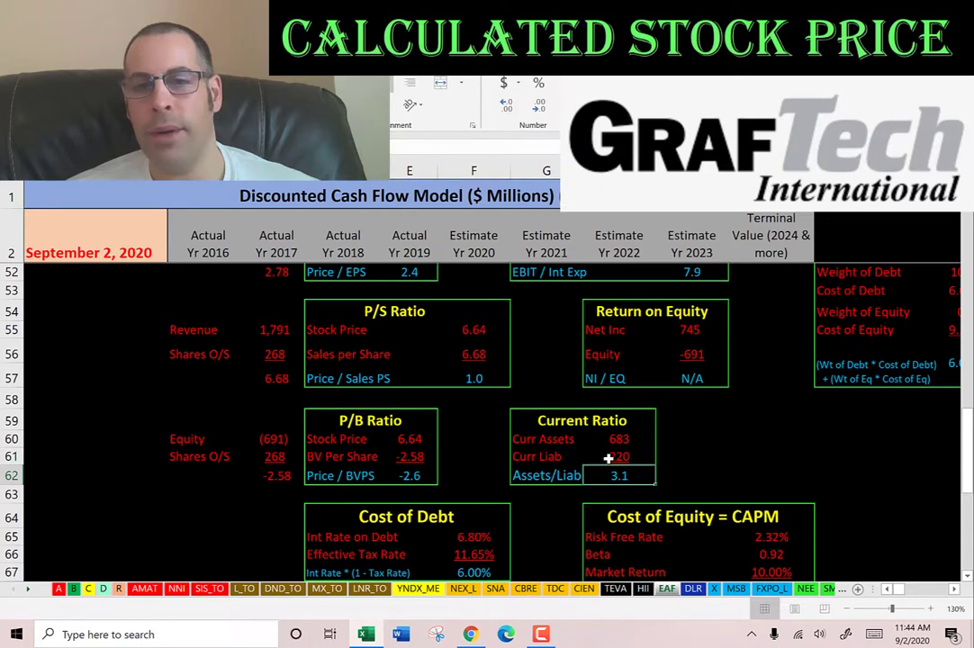
Check net income and −691 equity behind ROE N/A, then the interest coverage workings
scroll(694, 431, up, 1)
click(690, 394)
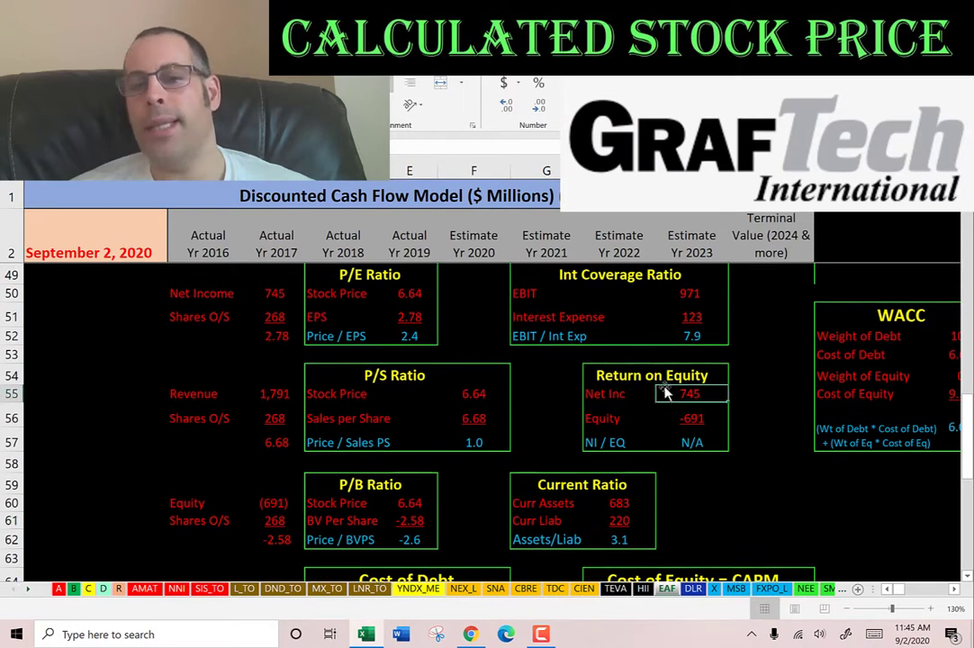
click(682, 416)
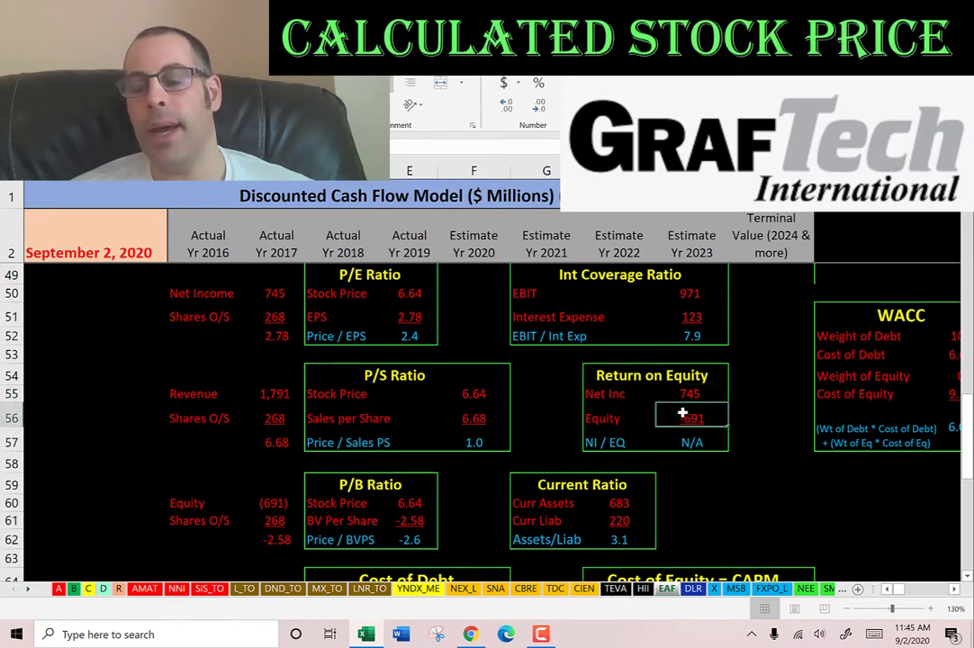
scroll(683, 410, up, 2)
click(674, 385)
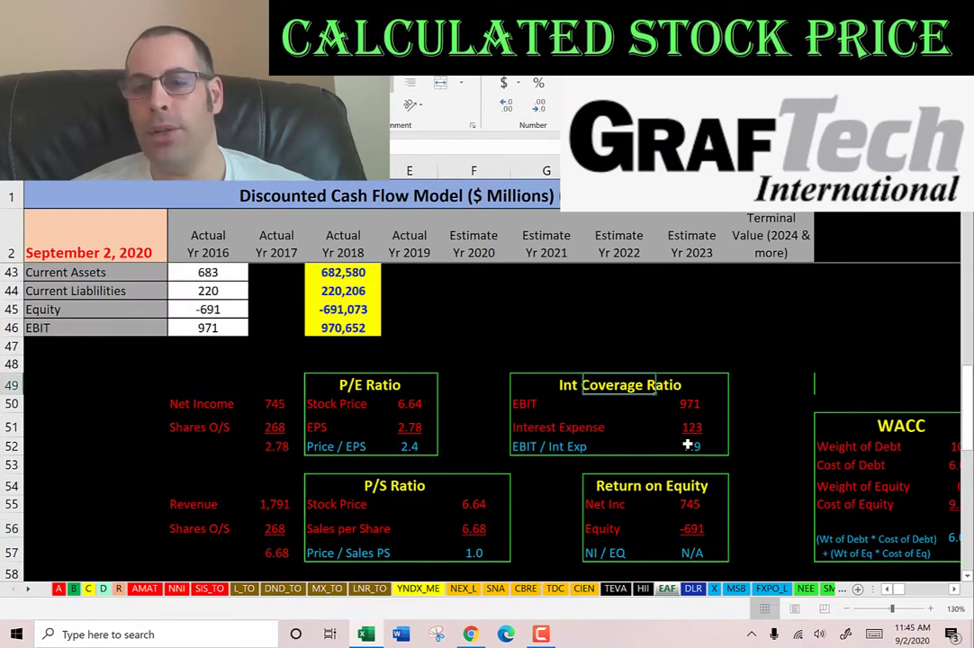